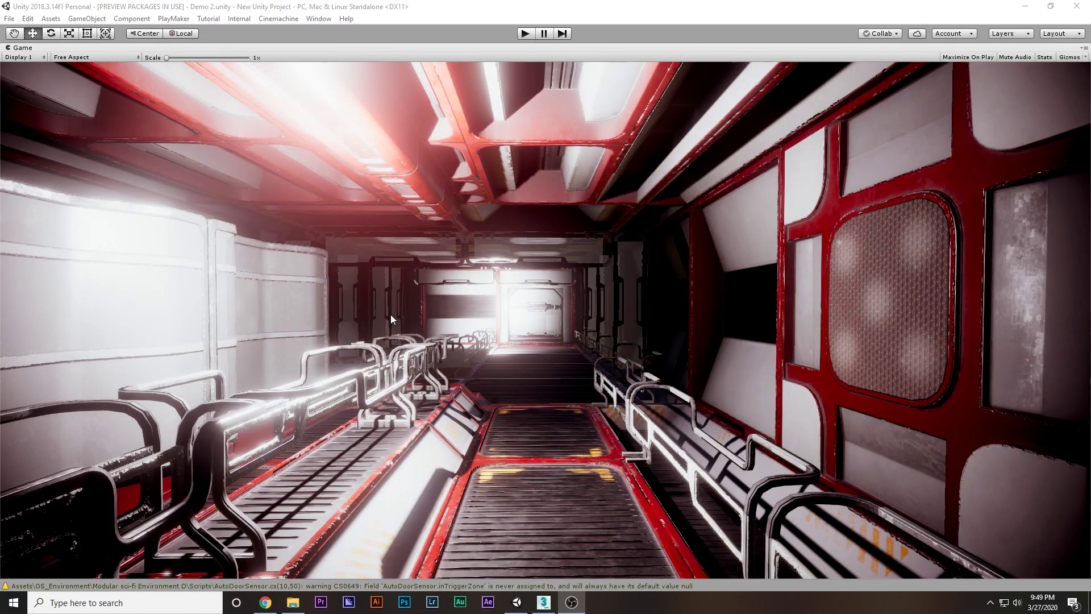
Step: Open the Demo 1 scene and fly through the sci-fi environment to examine its rooms
left_click(390, 315)
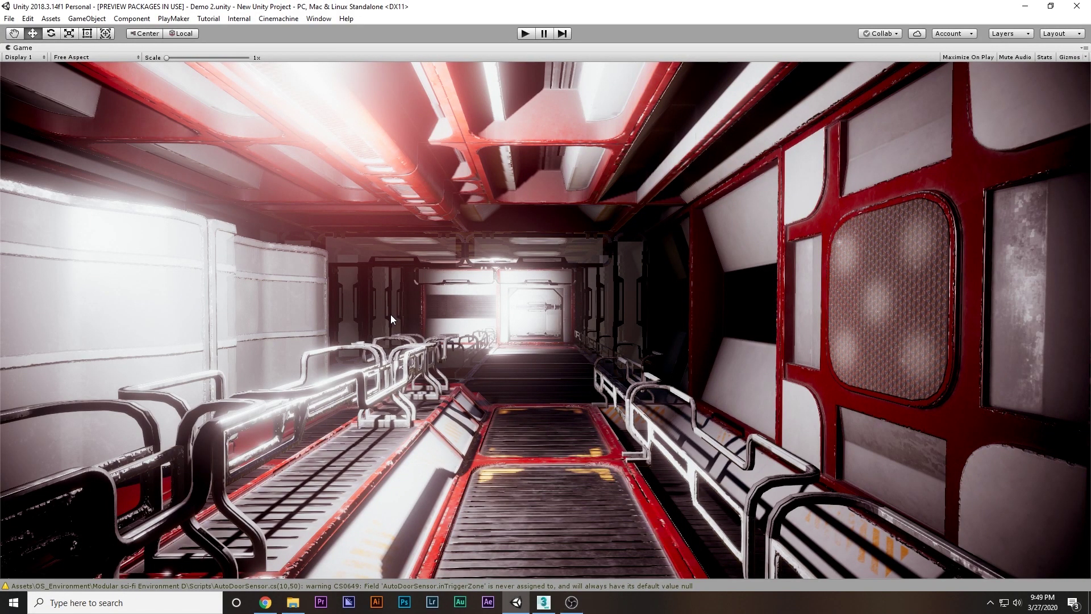
key("shift+space")
double_click(364, 480)
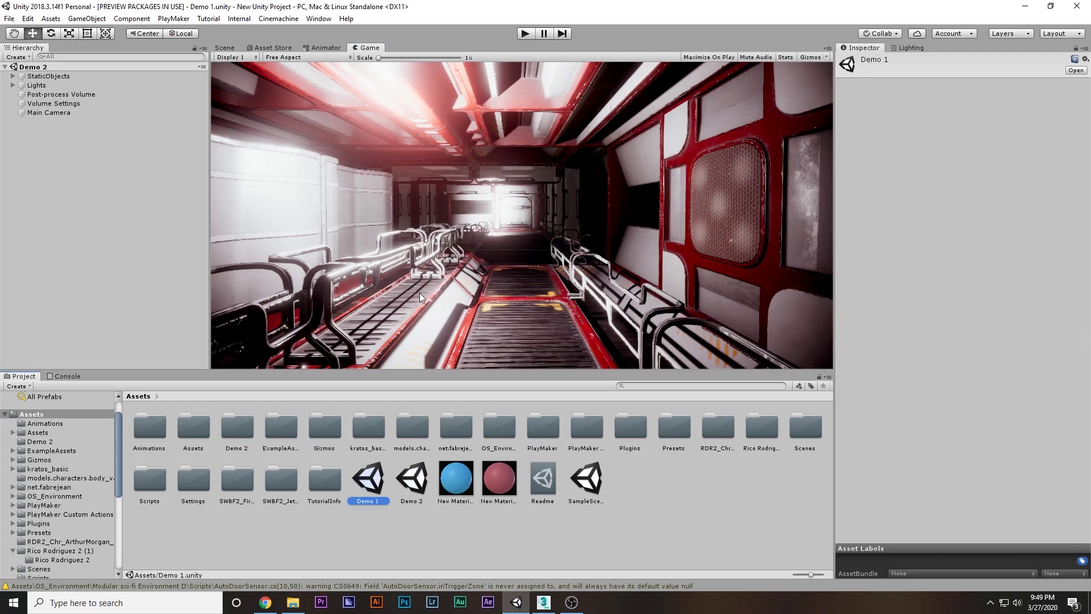
key("shift+space")
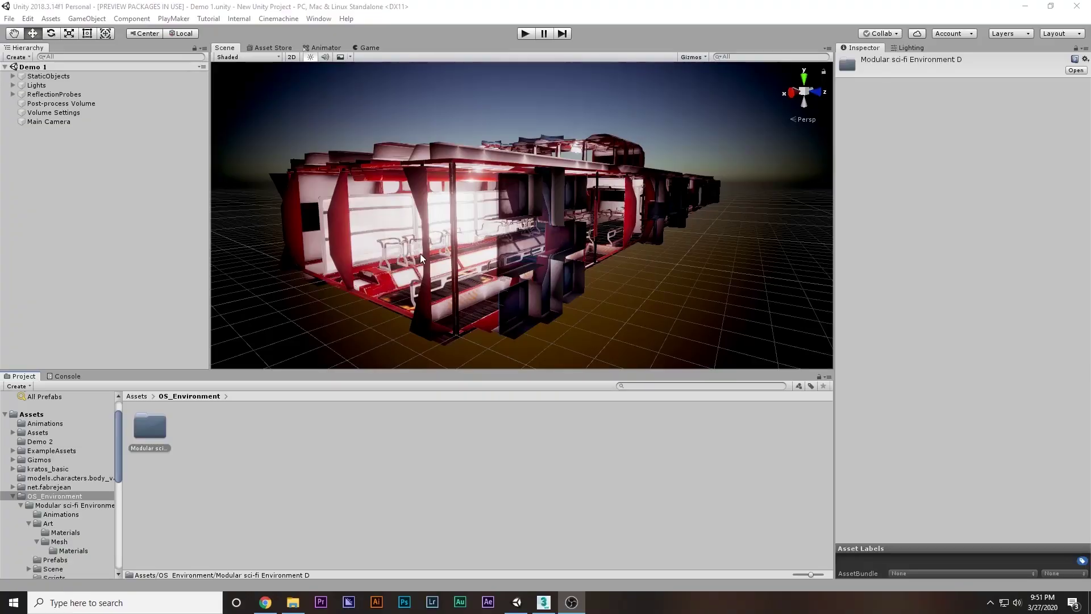
key("w")
right_click_drag(471, 253, 506, 252)
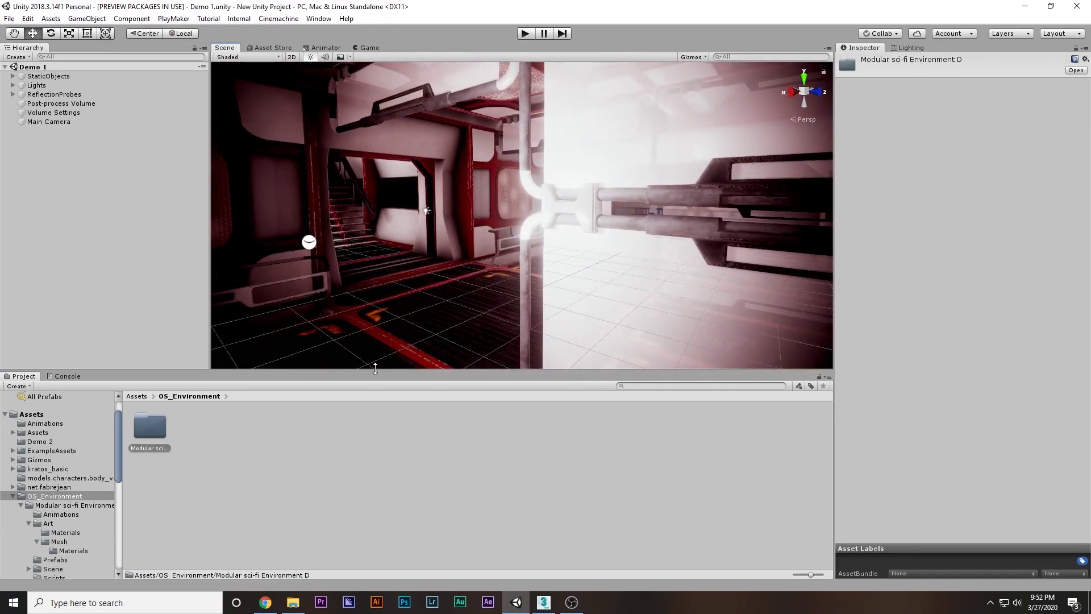
right_click_drag(364, 319, 90, 221)
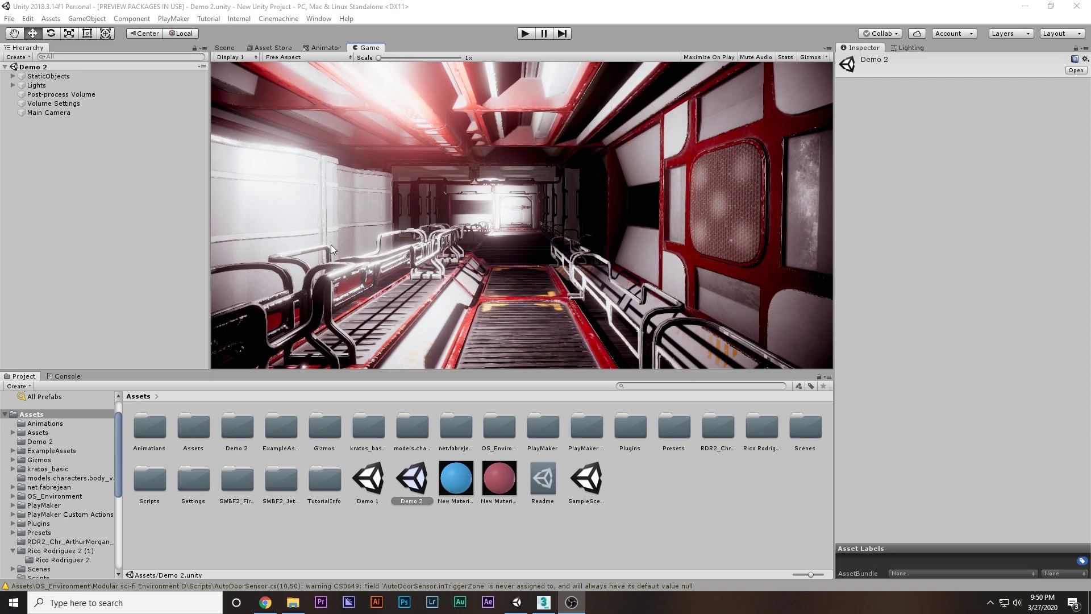
Step: In the Demo 2 scene, compare the full-size game view with the Post Process Volume component disabled and re-enabled
left_click(70, 94)
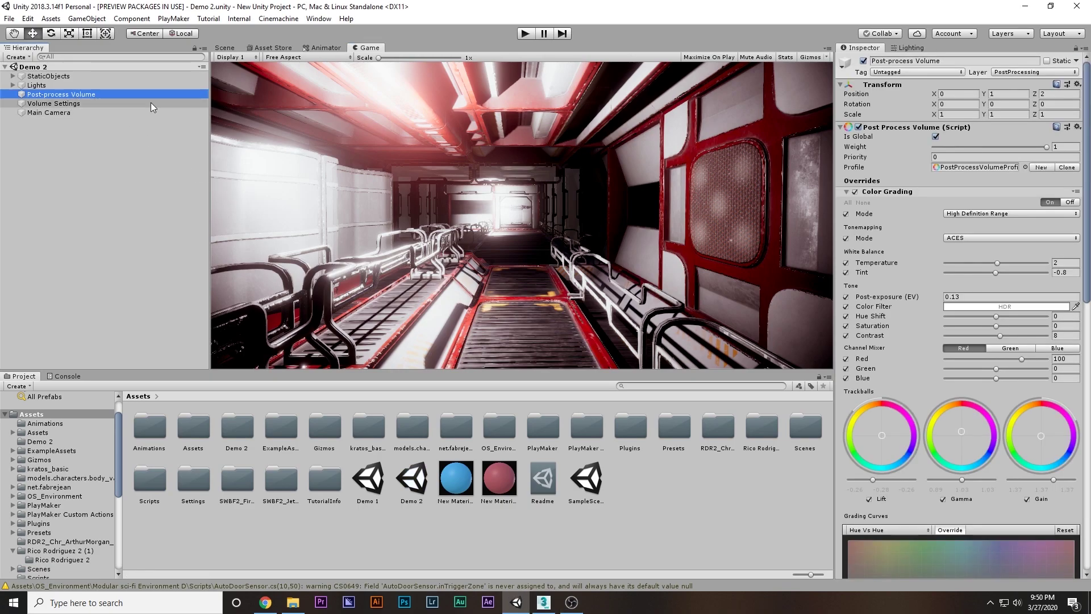
left_click(859, 127)
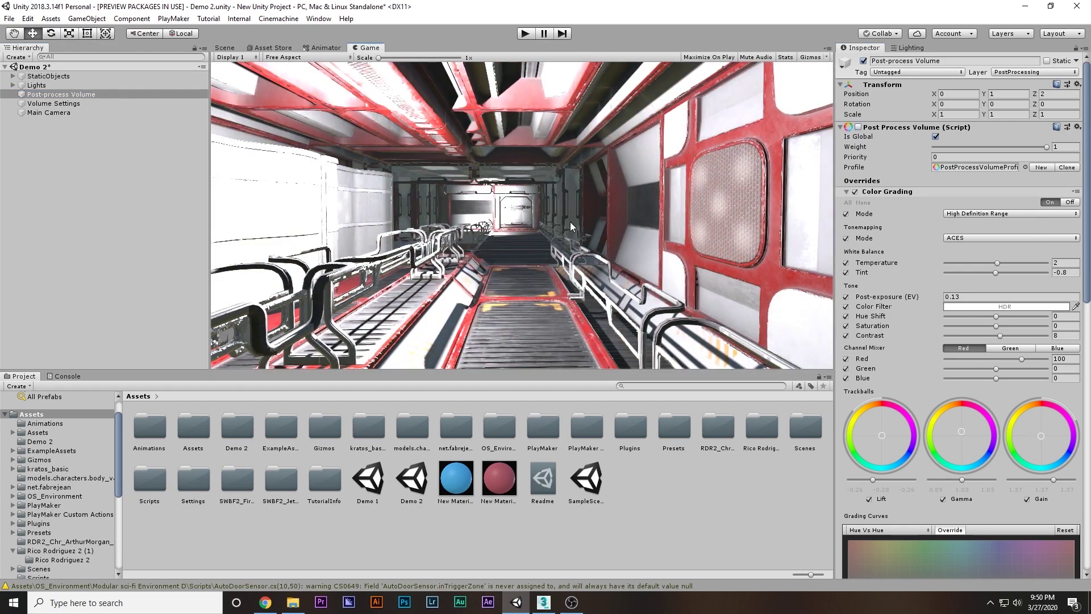
key("shift+space")
key("shift+space")
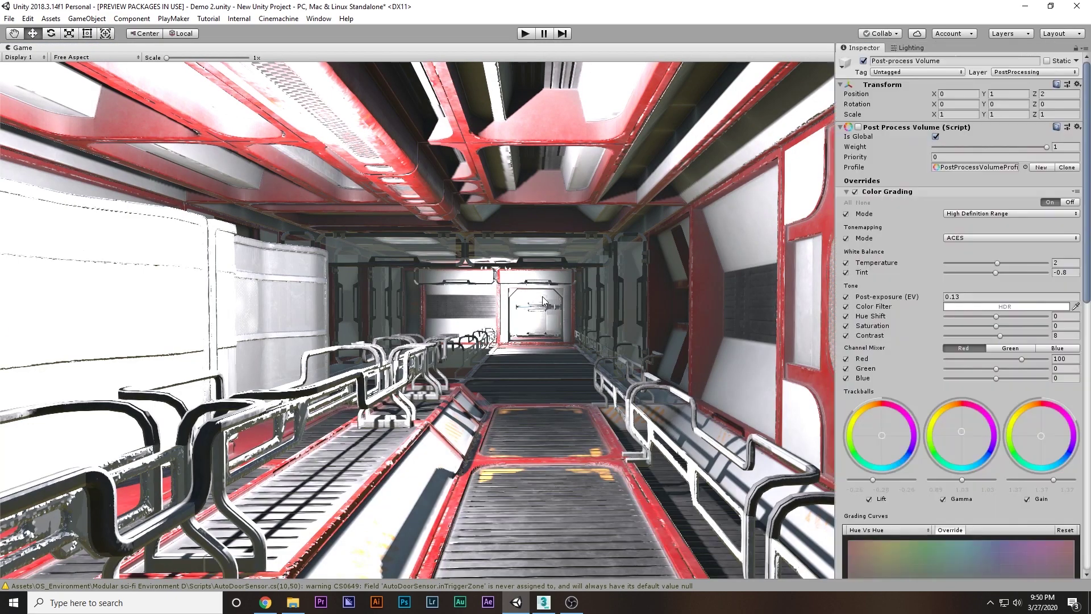
left_click(859, 127)
left_click(859, 127)
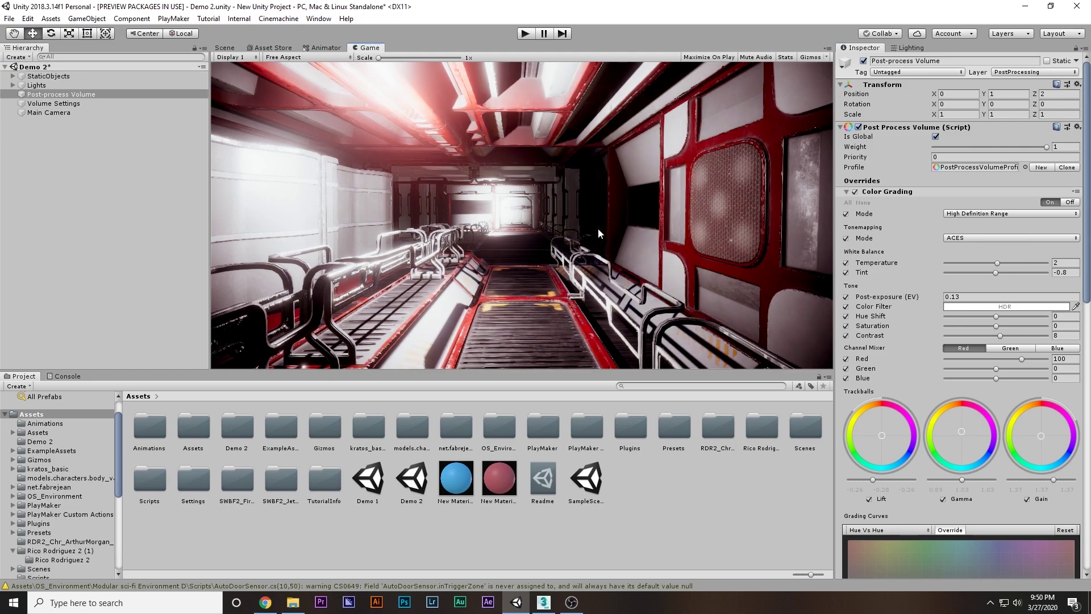
key("shift+space")
key("shift+space")
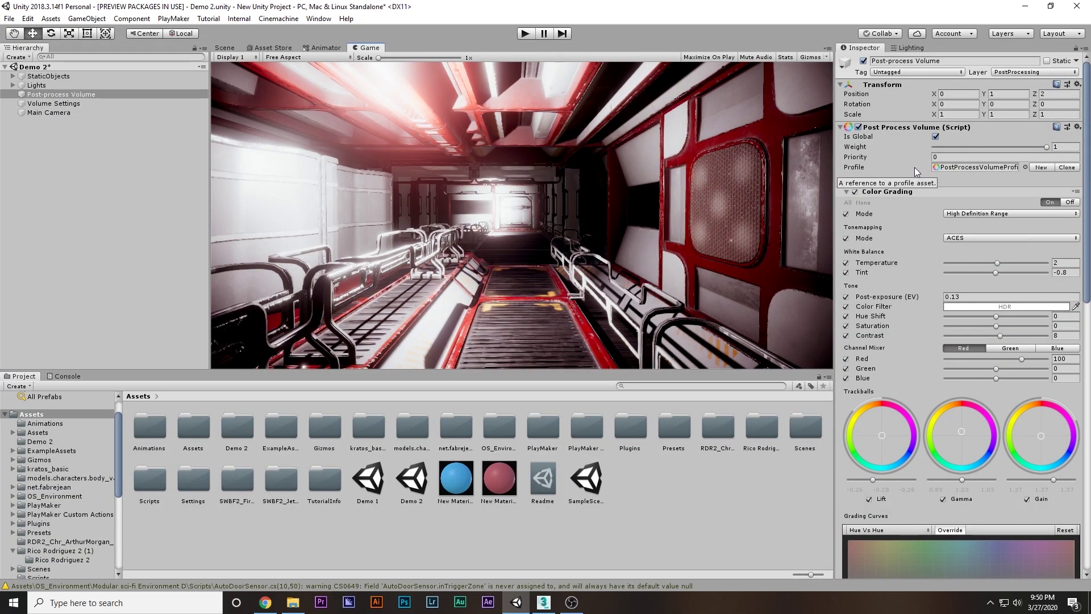
Step: Toggle the Color Grading override off and on, then try a lower white balance temperature and undo it
left_click(855, 192)
left_click(855, 192)
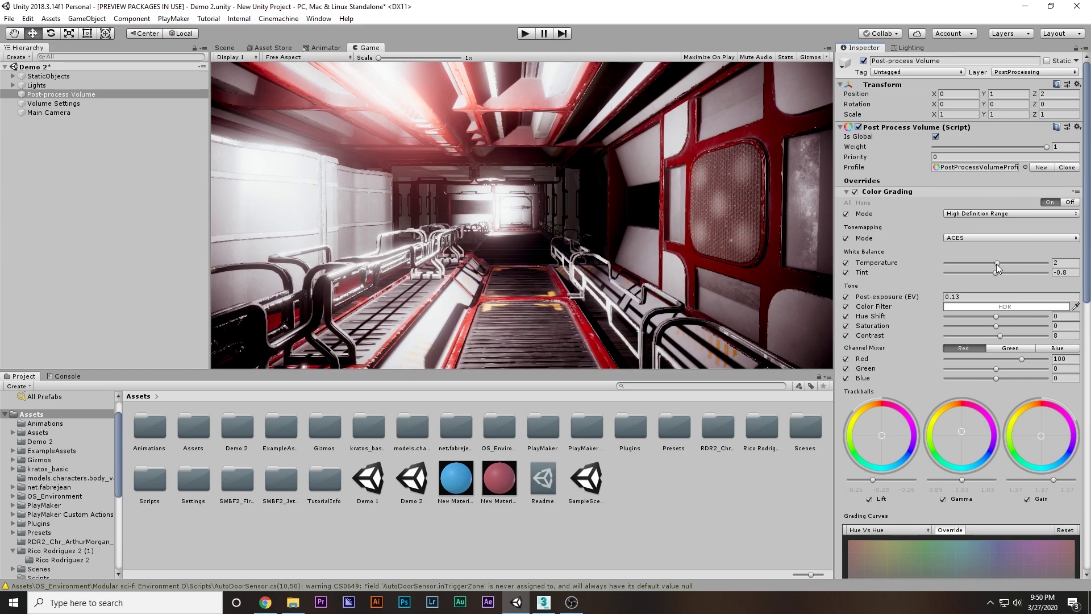
left_click_drag(997, 264, 991, 261)
key("ctrl+z")
scroll(991, 262, "down", 1)
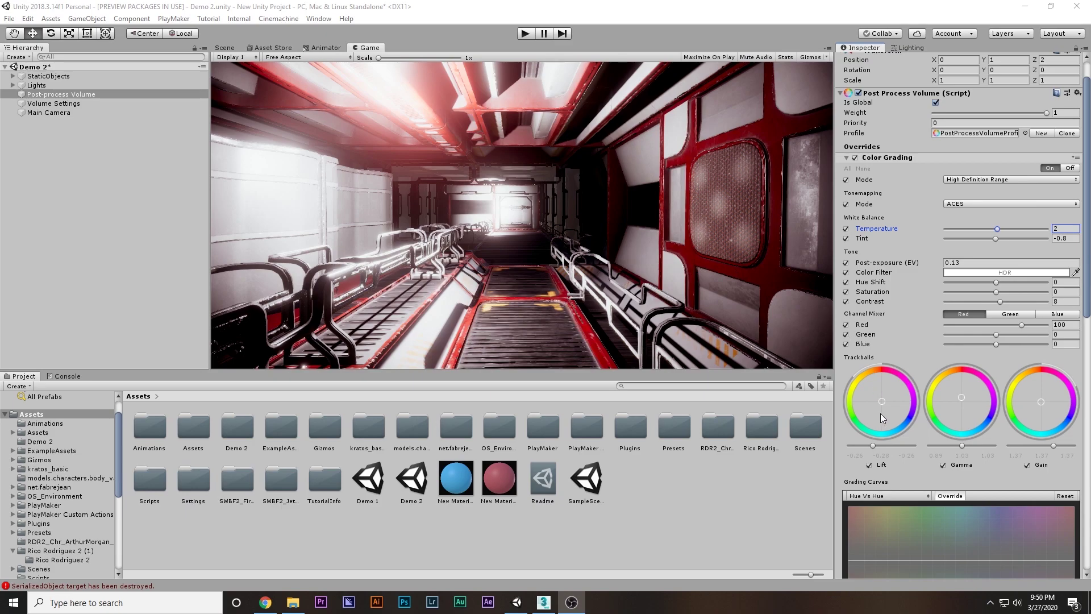
Step: Try shifting the Lift, Gamma and Gain trackball sliders in the Color Grading override
mouse_move(875, 447)
left_mouse_down()
mouse_move(884, 445)
mouse_move(867, 444)
left_mouse_up()
key("ctrl+z")
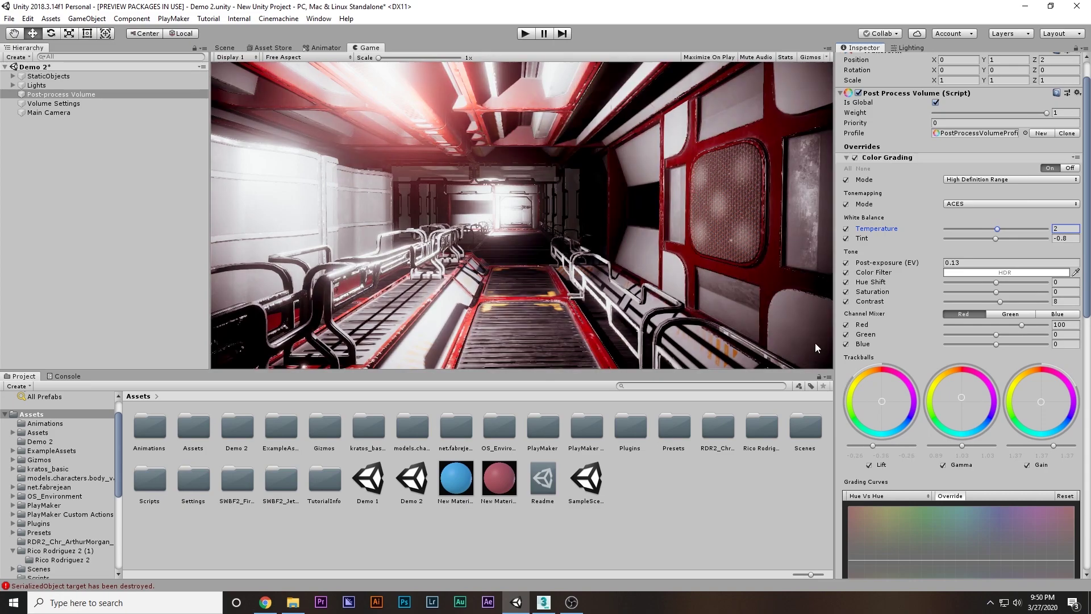
left_click_drag(962, 445, 953, 448)
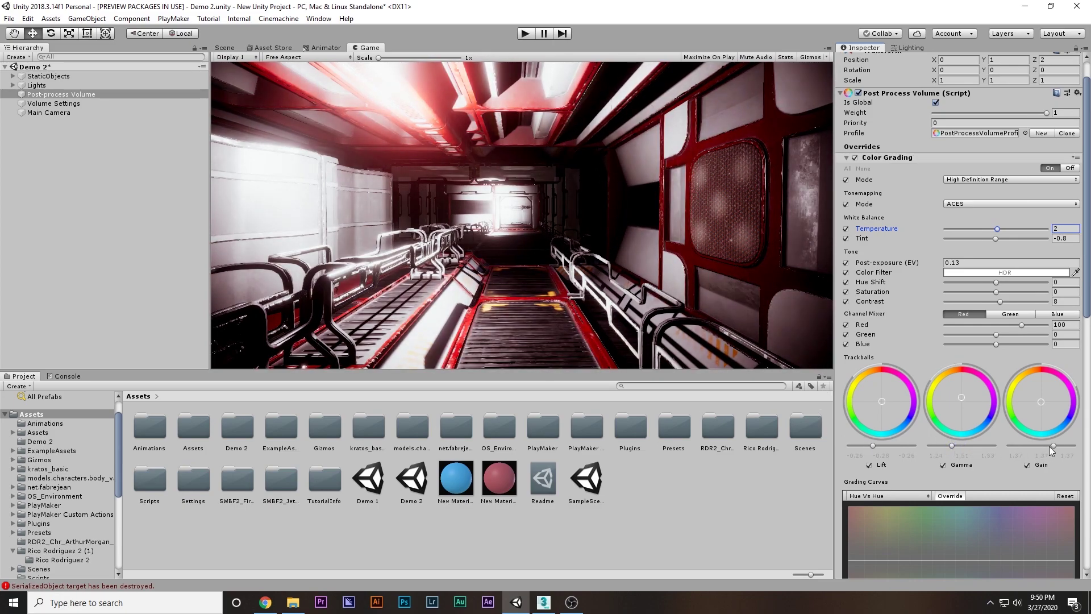
mouse_move(1049, 446)
left_mouse_down()
mouse_move(1011, 448)
mouse_move(1072, 450)
mouse_move(1023, 449)
mouse_move(1065, 449)
mouse_move(1052, 448)
left_mouse_up()
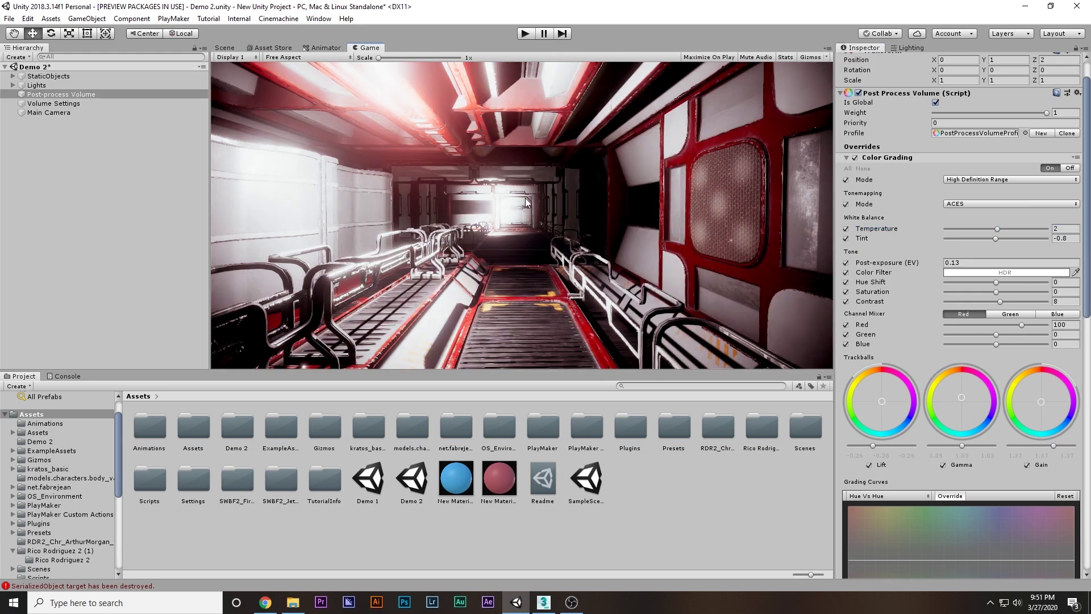
Step: Compare Demo 2's scene view without and with the Post Process Volume effects, leaving the component enabled
key("shift+space")
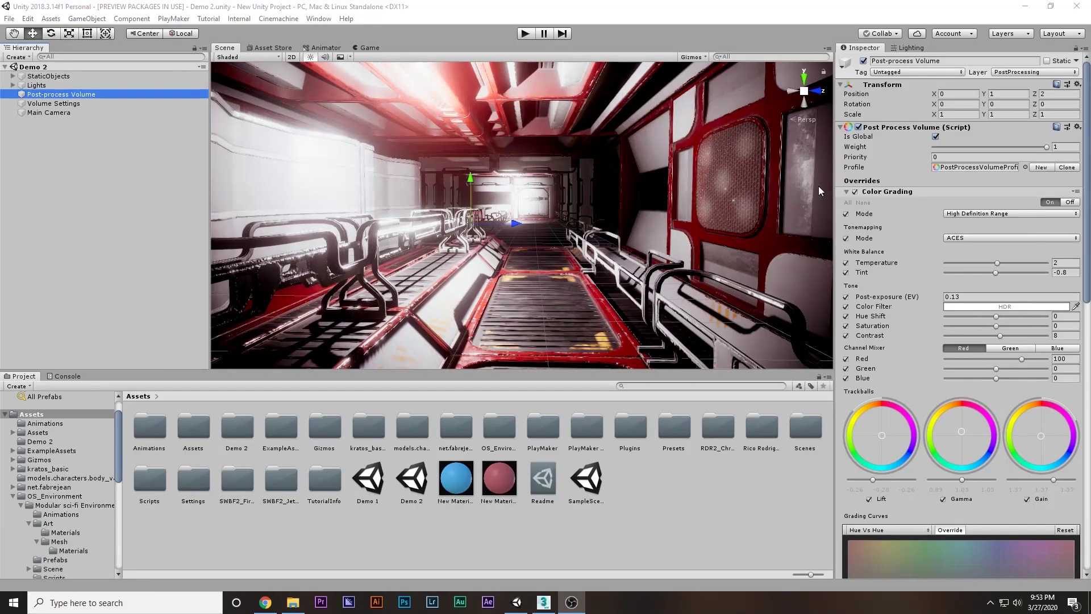
left_click(859, 127)
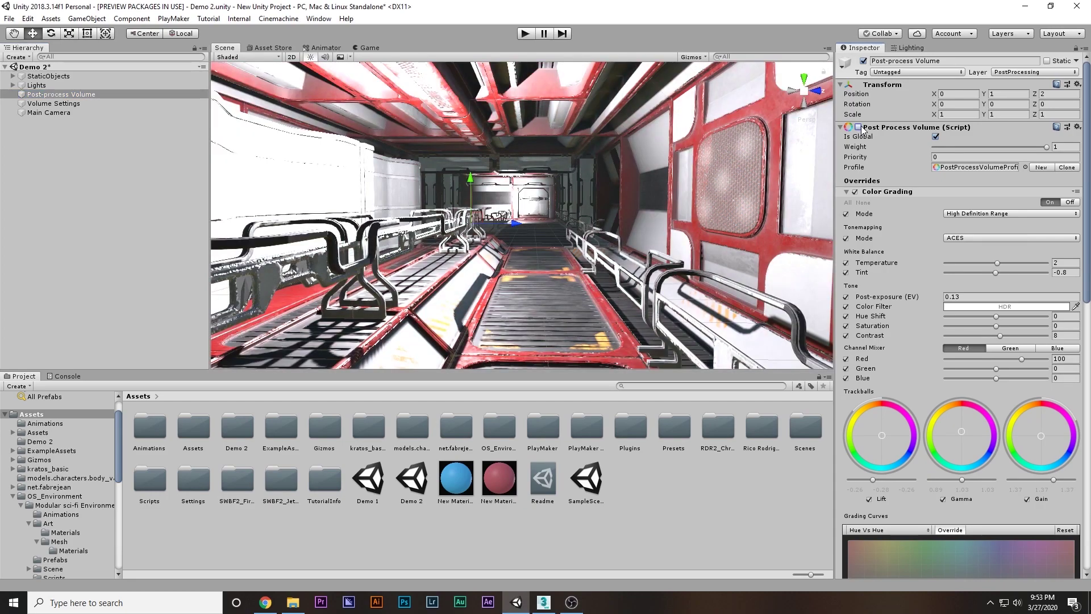
left_click(859, 127)
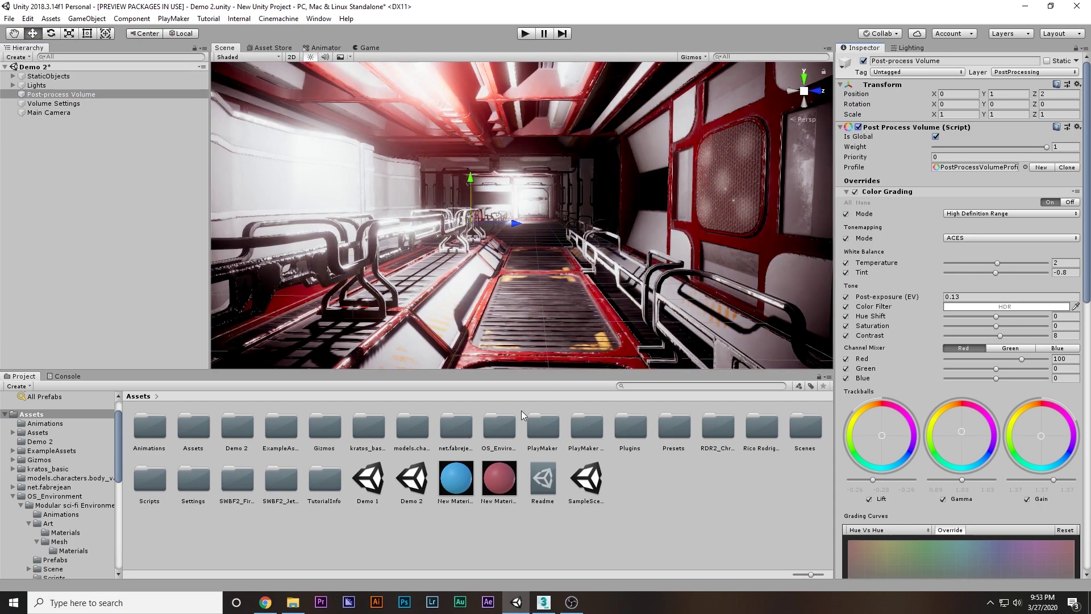
Step: In the Demo 1 scene, try red (FF0000) and another hue as the base color of the wall panel's Ceilings_A material
double_click(368, 482)
left_click(575, 326)
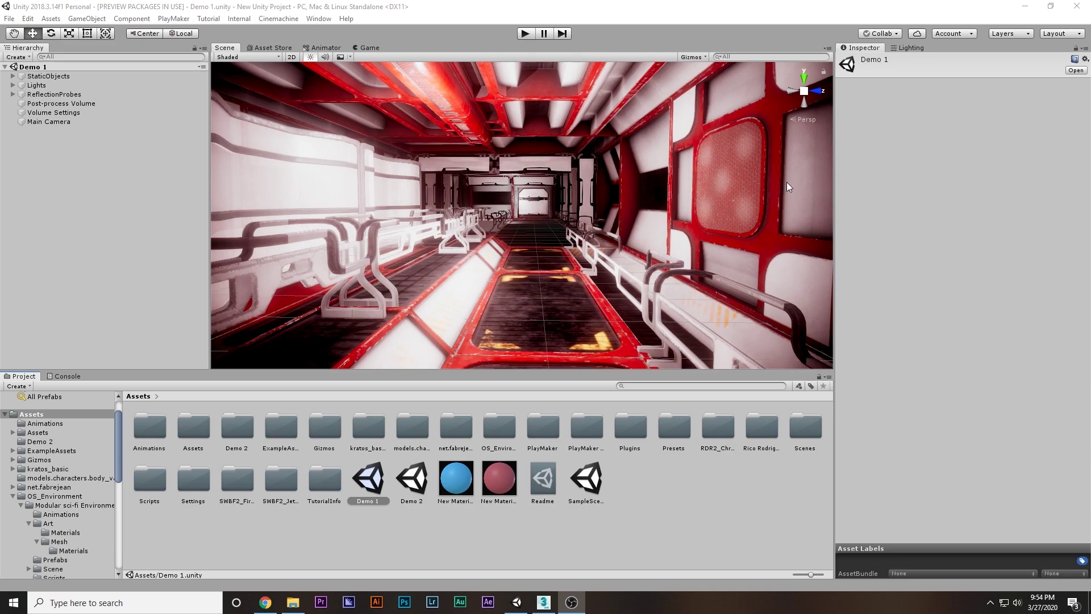
left_click(701, 182)
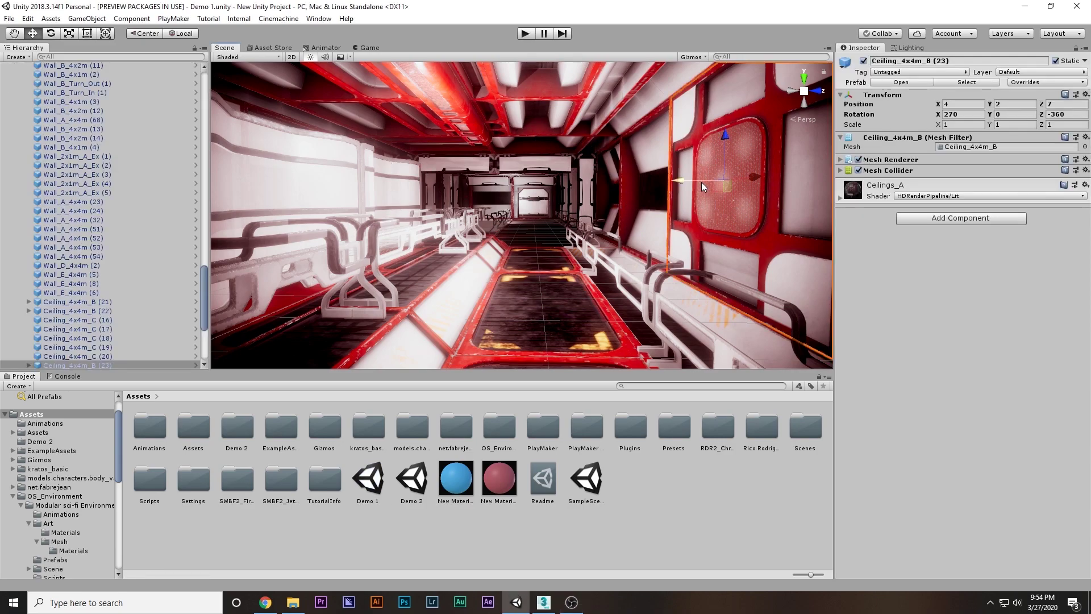
left_click(844, 199)
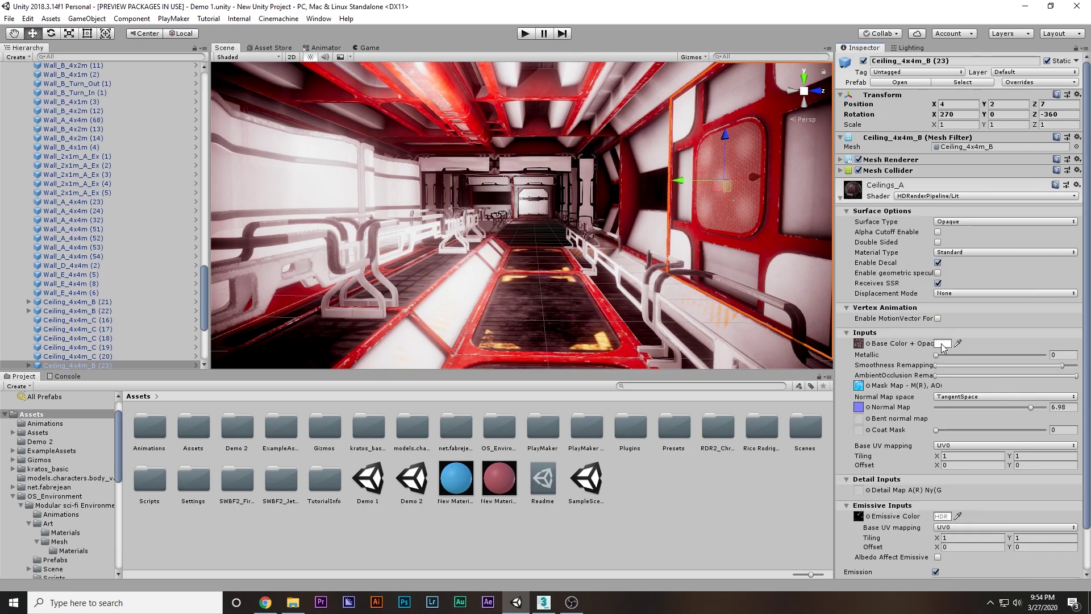
left_click(944, 343)
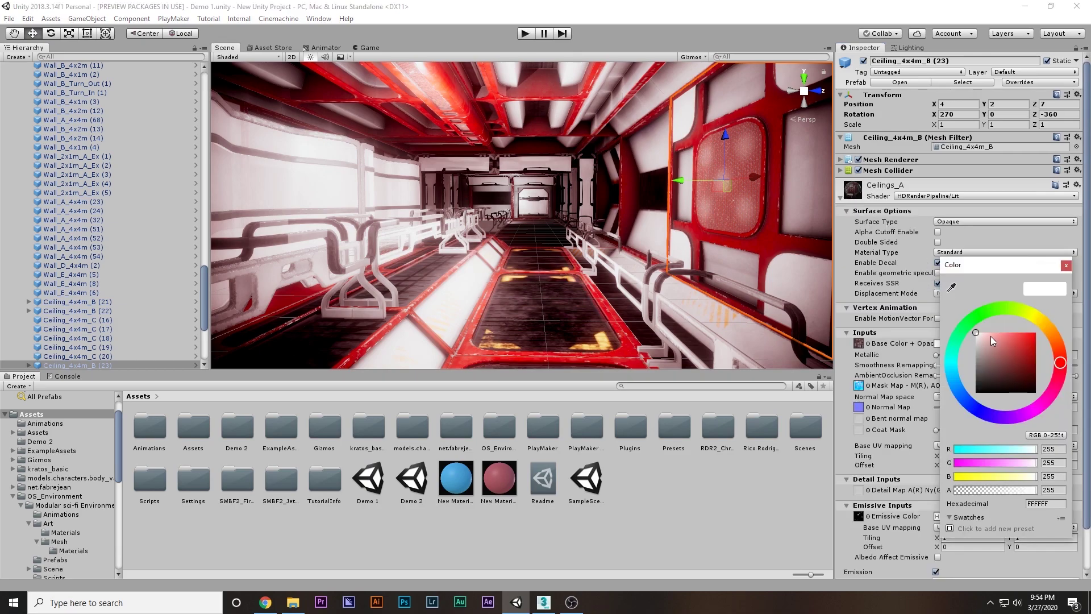
mouse_move(990, 335)
left_mouse_down()
mouse_move(1059, 322)
mouse_move(1045, 325)
left_mouse_up()
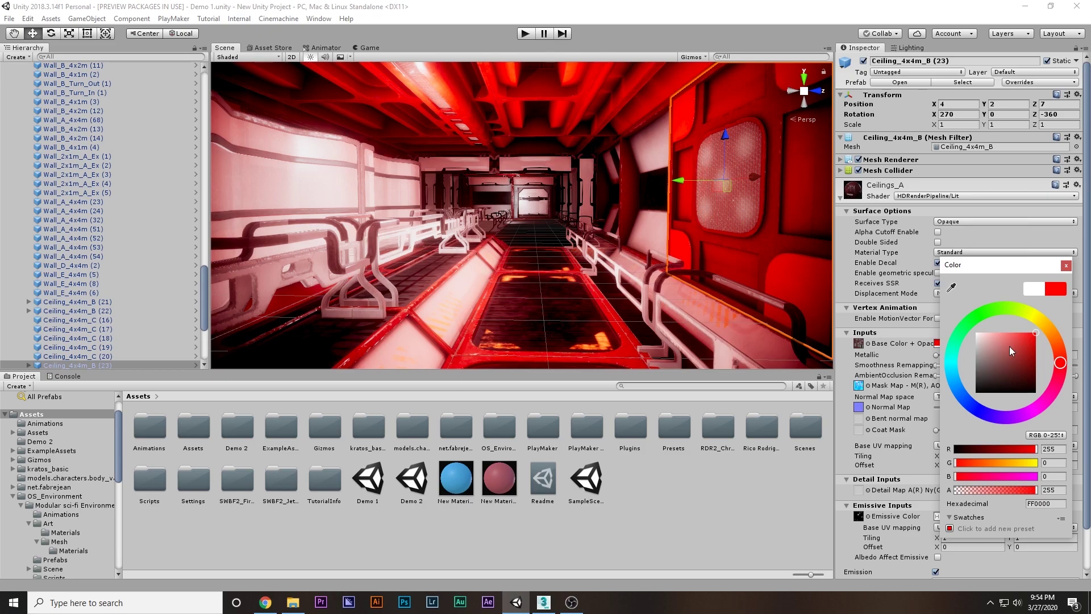
left_click_drag(1060, 338, 943, 340)
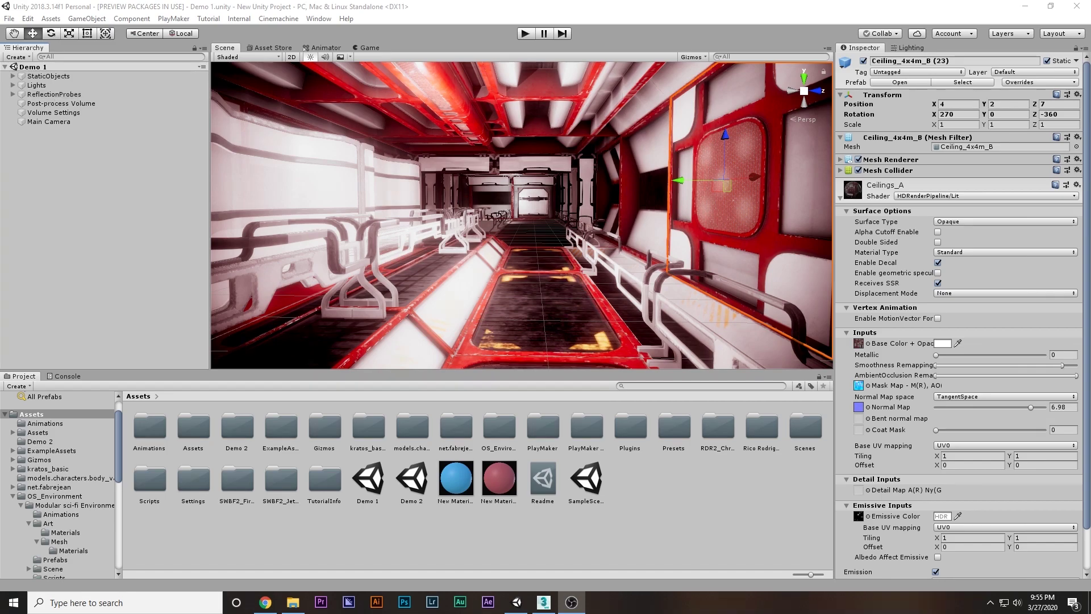
Step: Open the Demo 2 scene and check the shared intensity of all the point lights in the Lights group
double_click(404, 480)
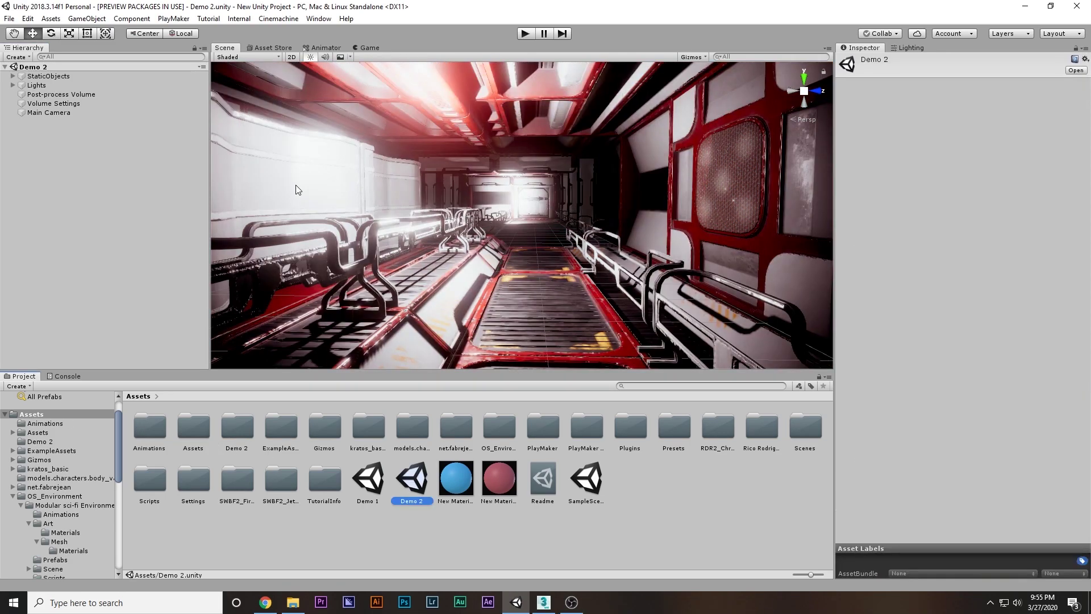
left_click(12, 85)
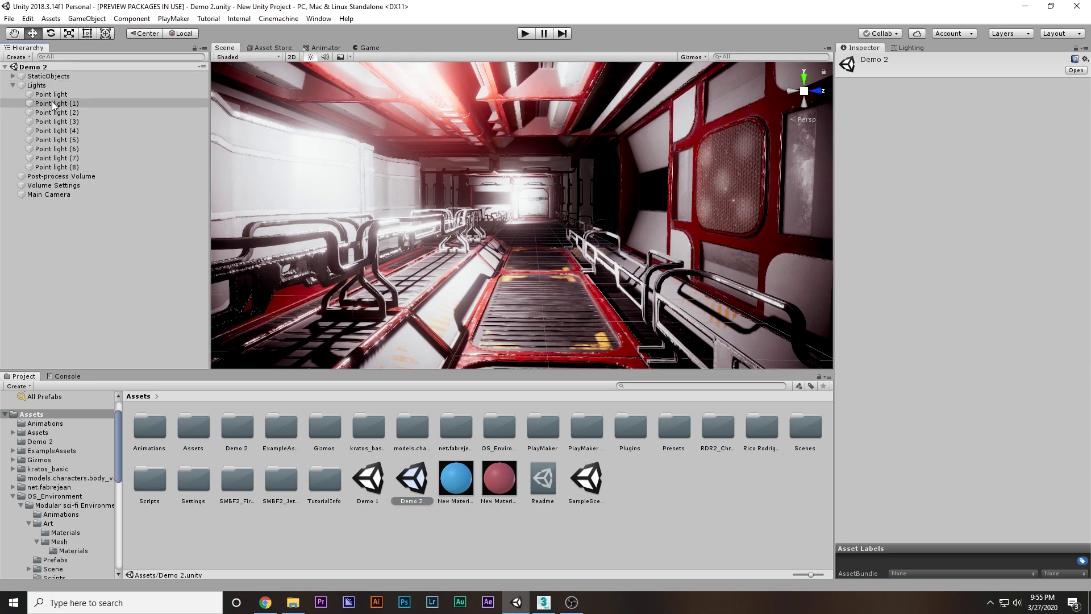
left_click(54, 95)
left_click(57, 168, "shift")
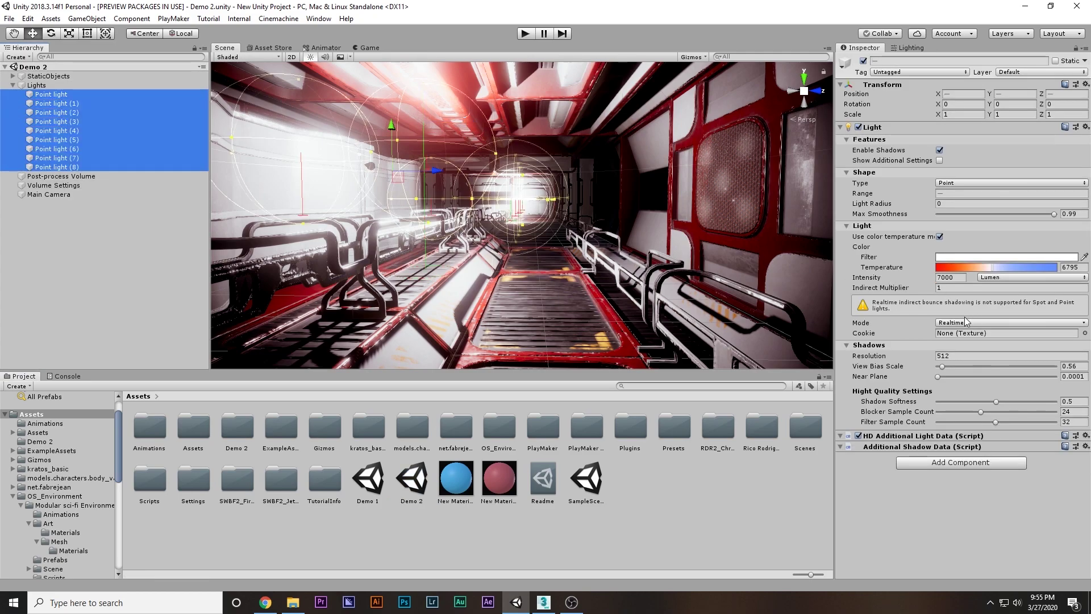
left_click(955, 277)
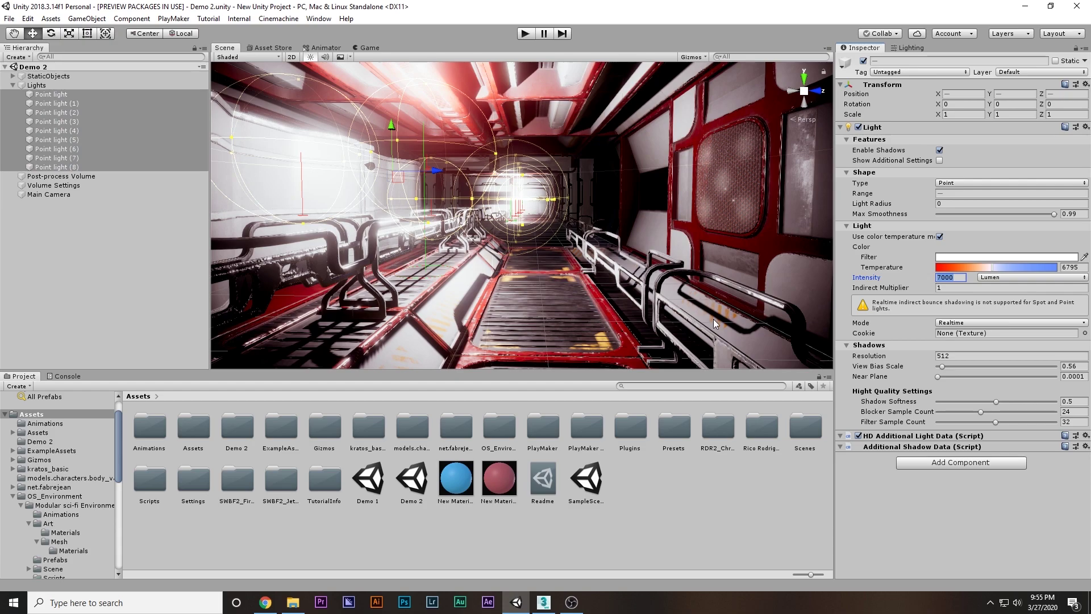
Step: Open the Demo 1 scene and examine the intensity of Point light (1) and of all its point lights together
double_click(369, 477)
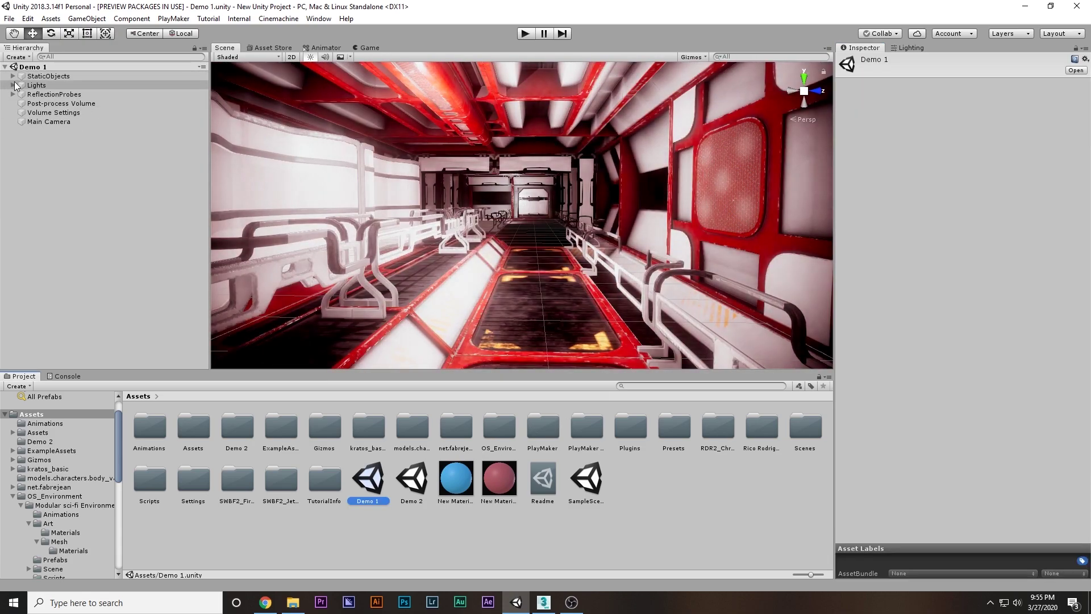
left_click(13, 84)
left_click(56, 103)
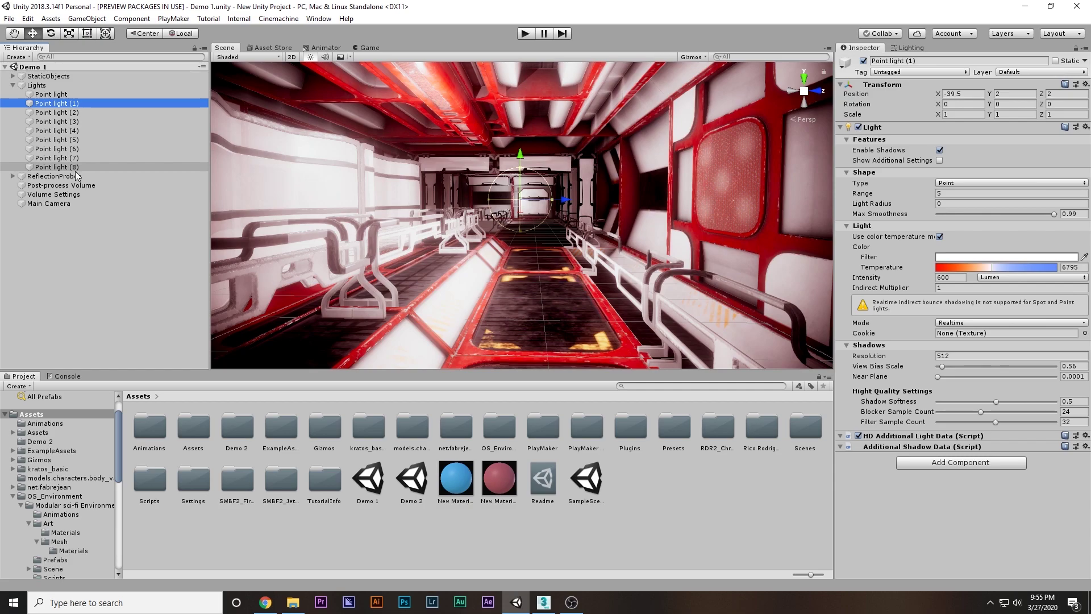
left_click(950, 277)
left_click(128, 93)
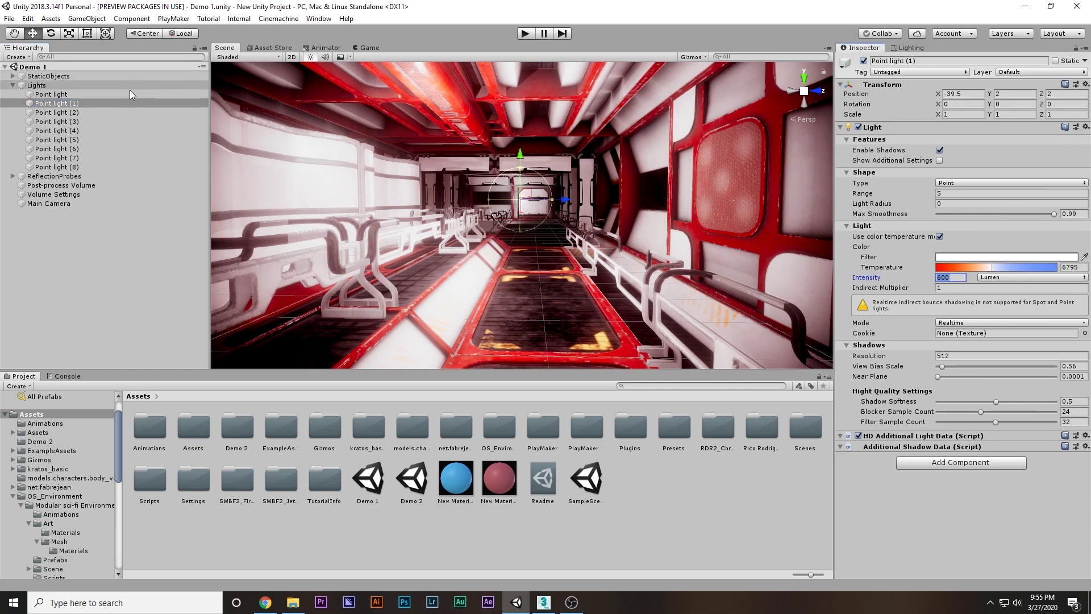
left_click(57, 166, "shift")
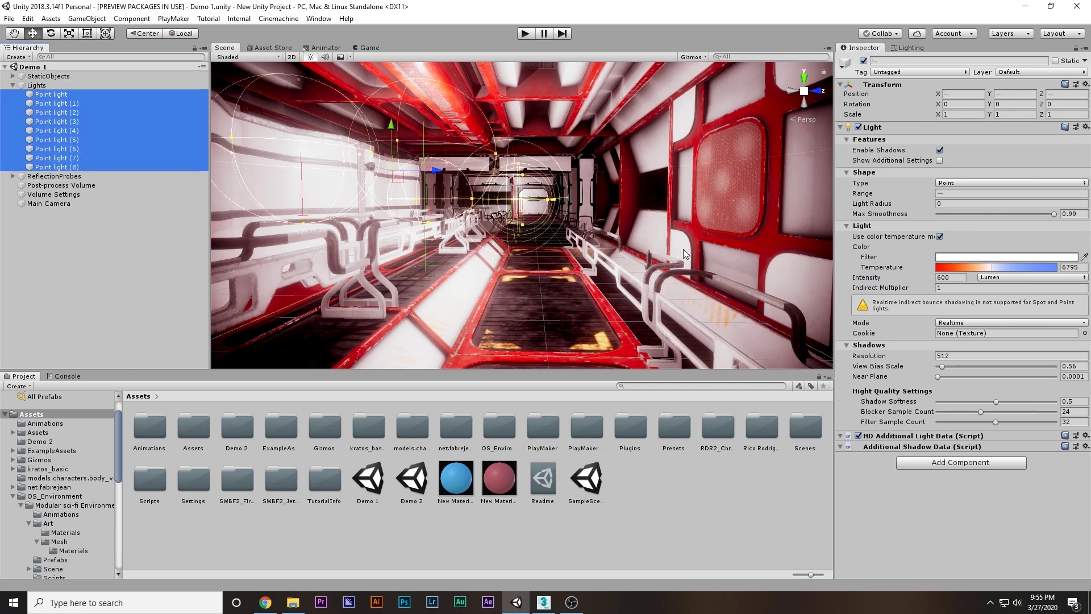
left_click(962, 277)
Step: Reopen the Demo 2 scene, select Point light through Point light (8), and open their intensity value for editing
double_click(412, 480)
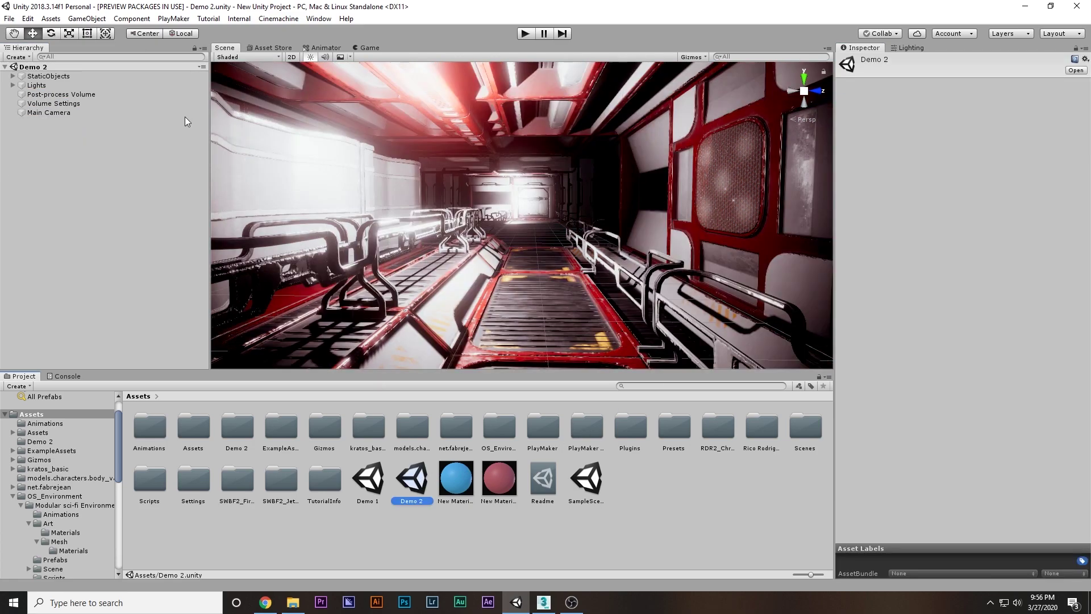
left_click(12, 85)
left_click(51, 94)
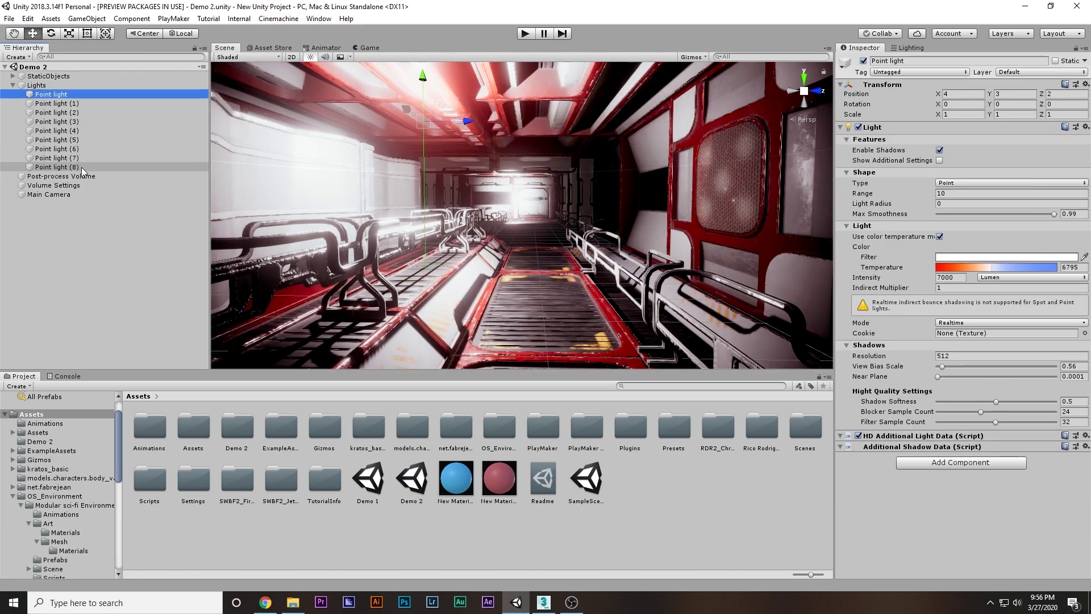
left_click(57, 167, "shift")
left_click(960, 278)
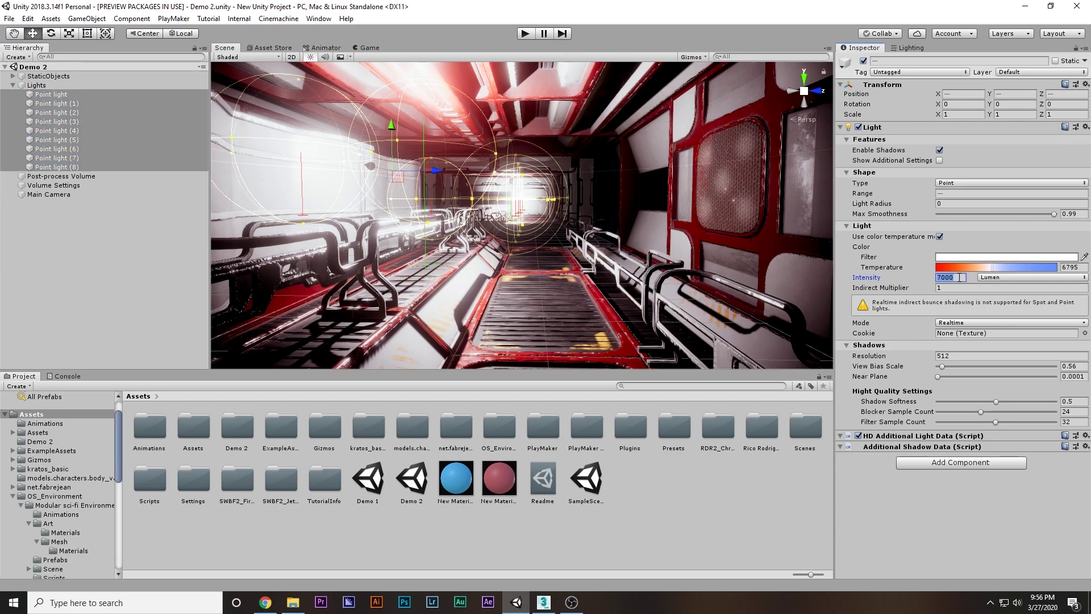
Step: Set the intensity of the selected Demo 2 point lights to 600 lumen, clear the selection and collapse the Lights group
type("6000")
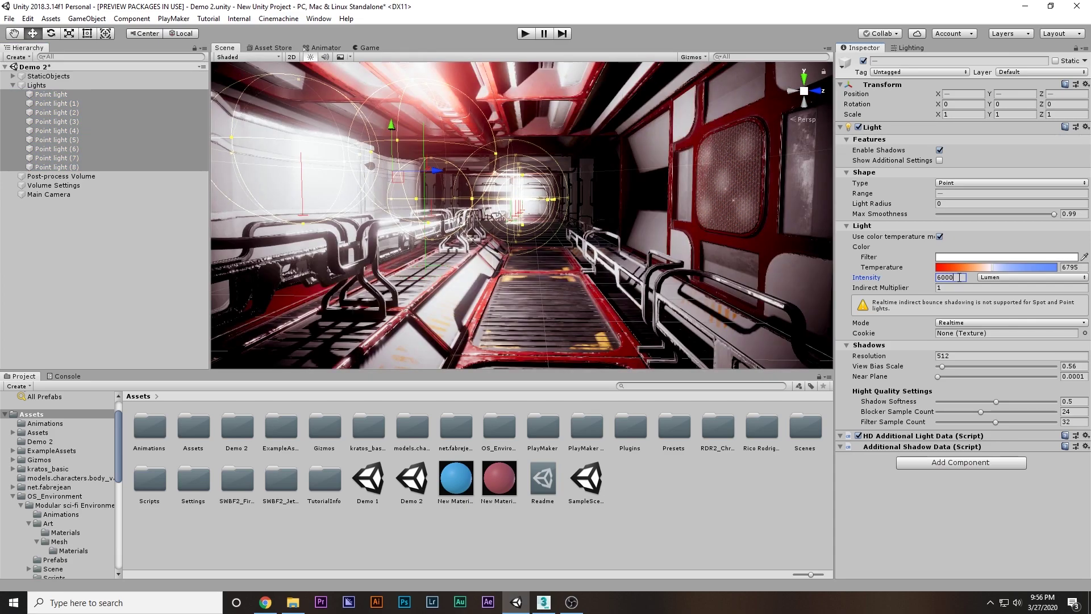
key("BackSpace")
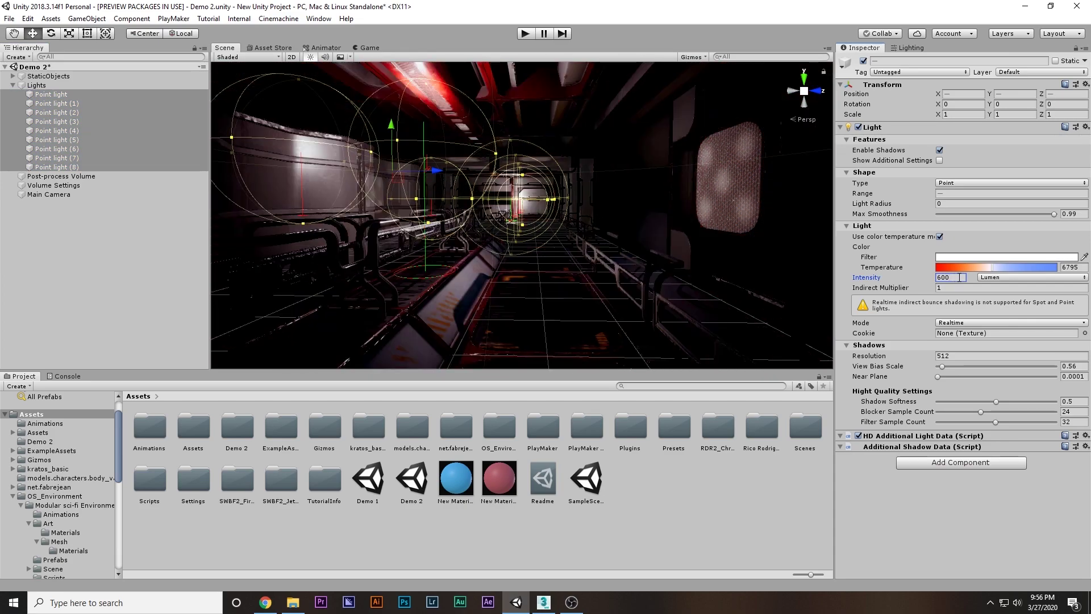
left_click(93, 210)
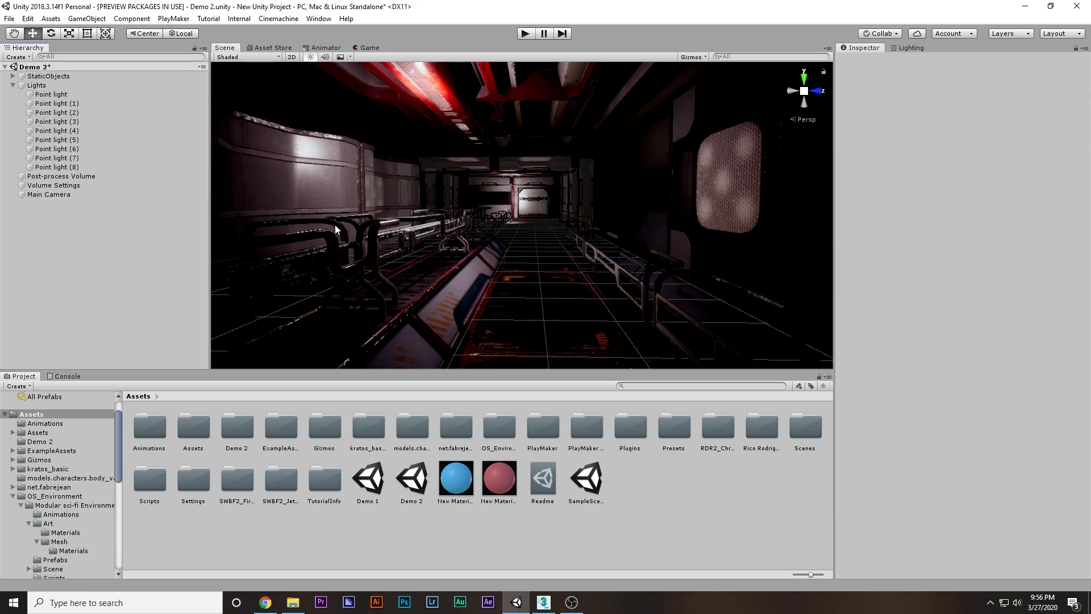
left_click(12, 85)
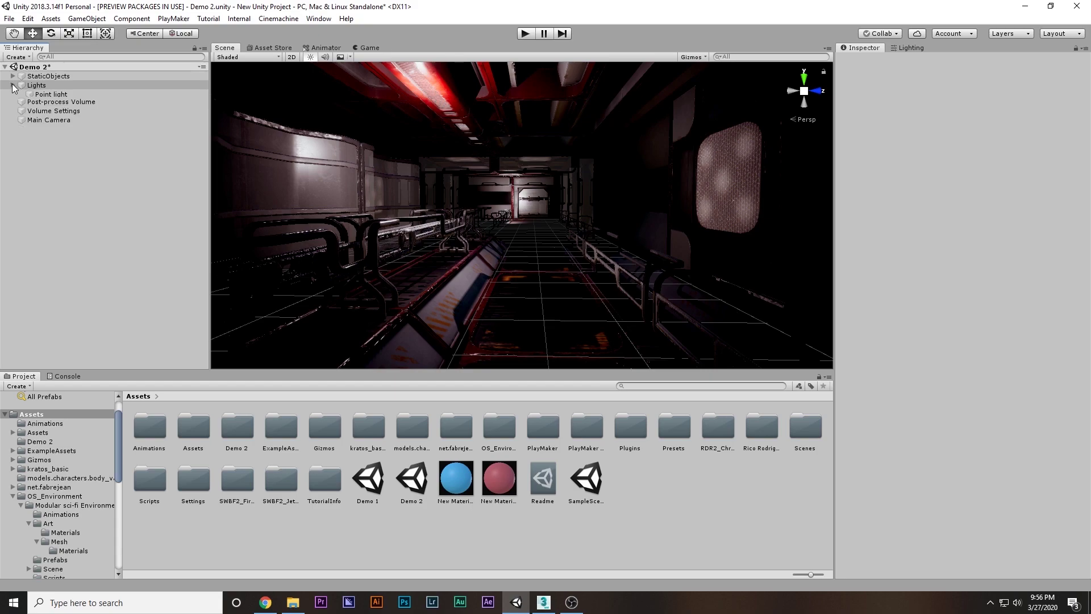
Step: Look through the wall pieces in the Walls group under StaticObjects, inspecting Wall_A_4x4m, and collapse the groups again
left_click(36, 78)
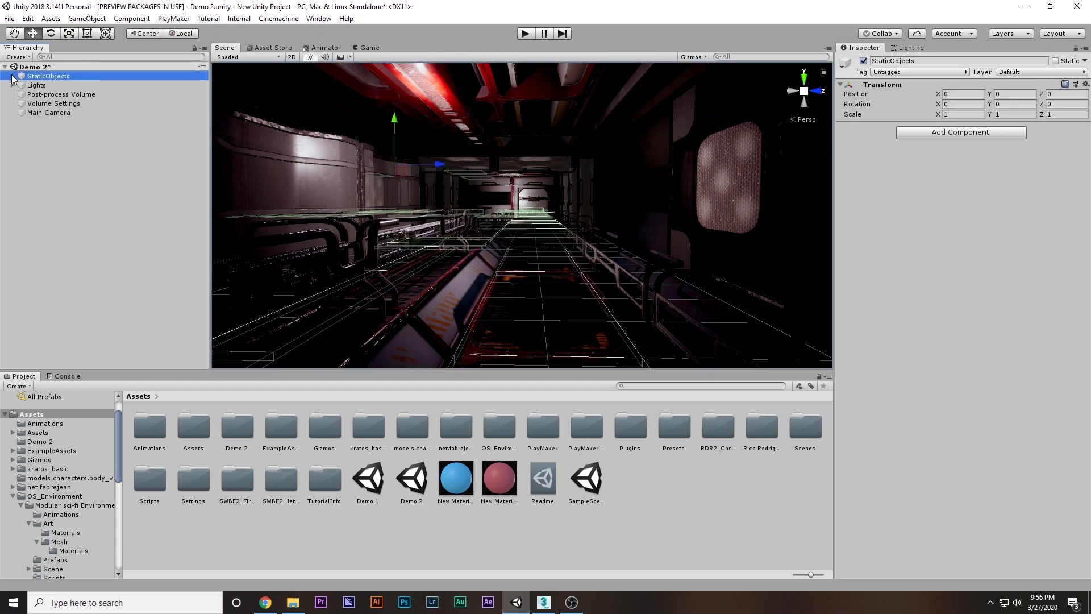
left_click(13, 76)
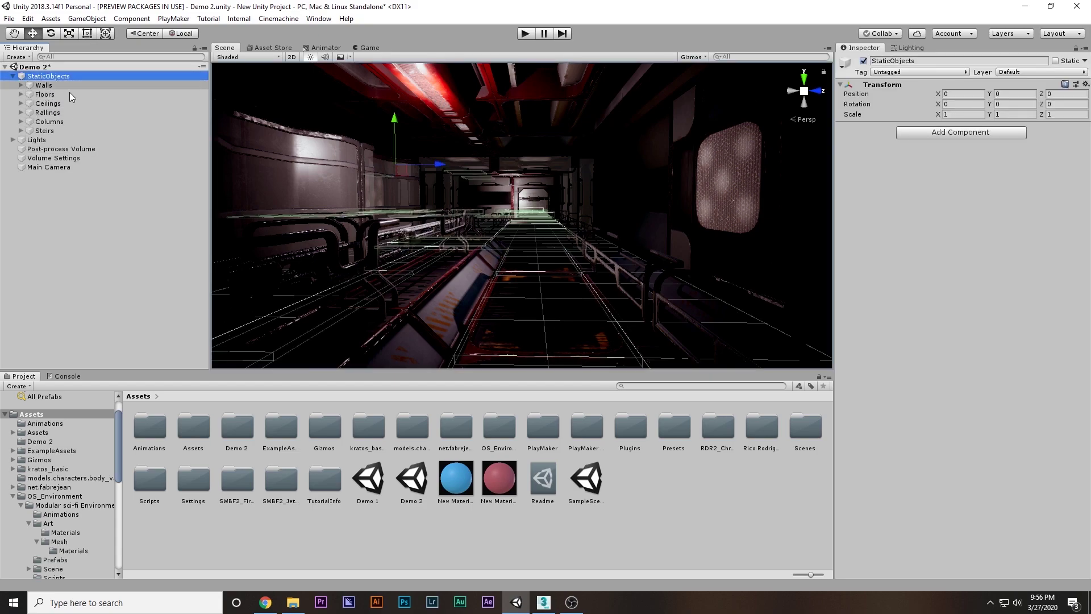
left_click(20, 85)
left_click(63, 94)
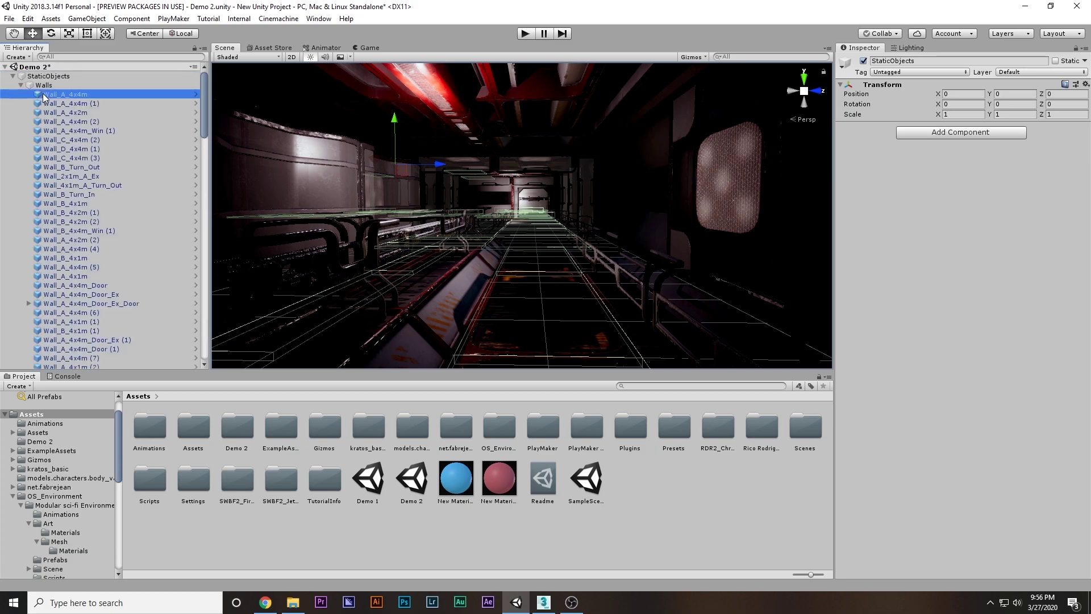
scroll(78, 195, "down", 5)
scroll(87, 285, "down", 15)
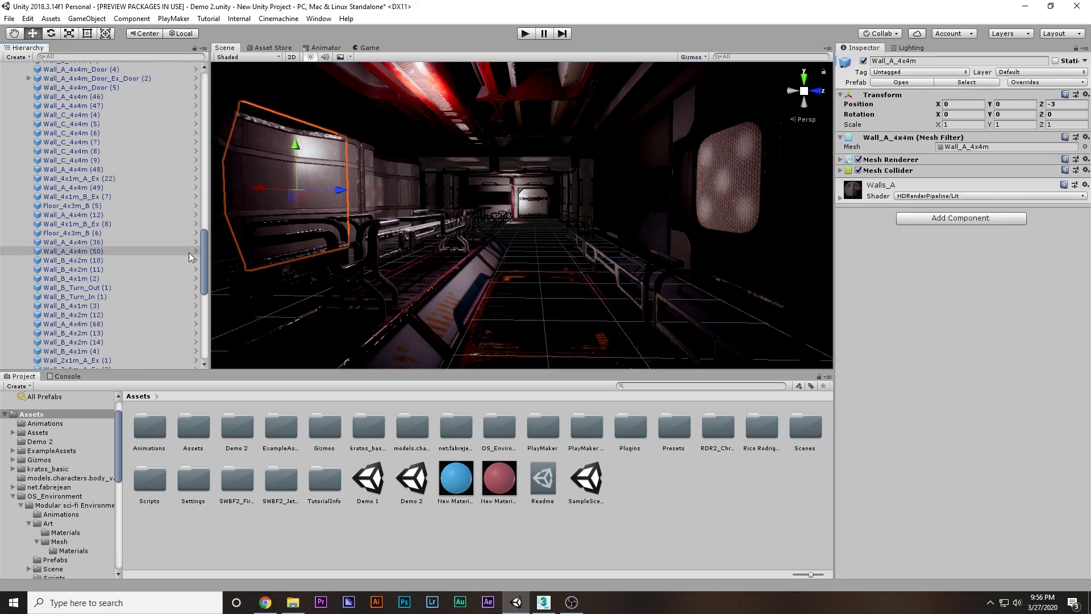
left_click_drag(206, 244, 152, 84)
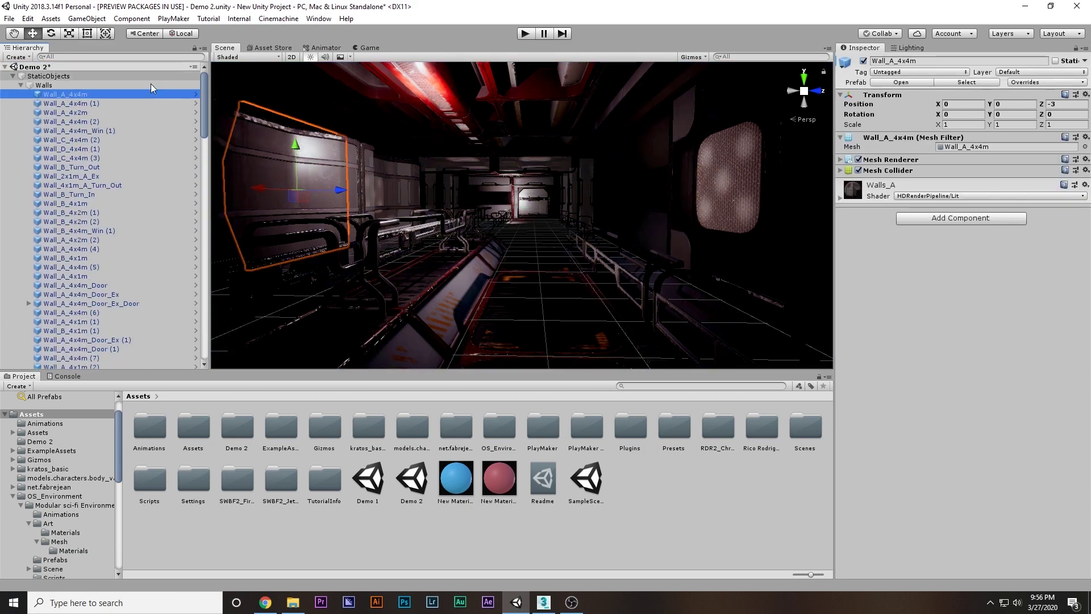
left_click(20, 85)
left_click(12, 76)
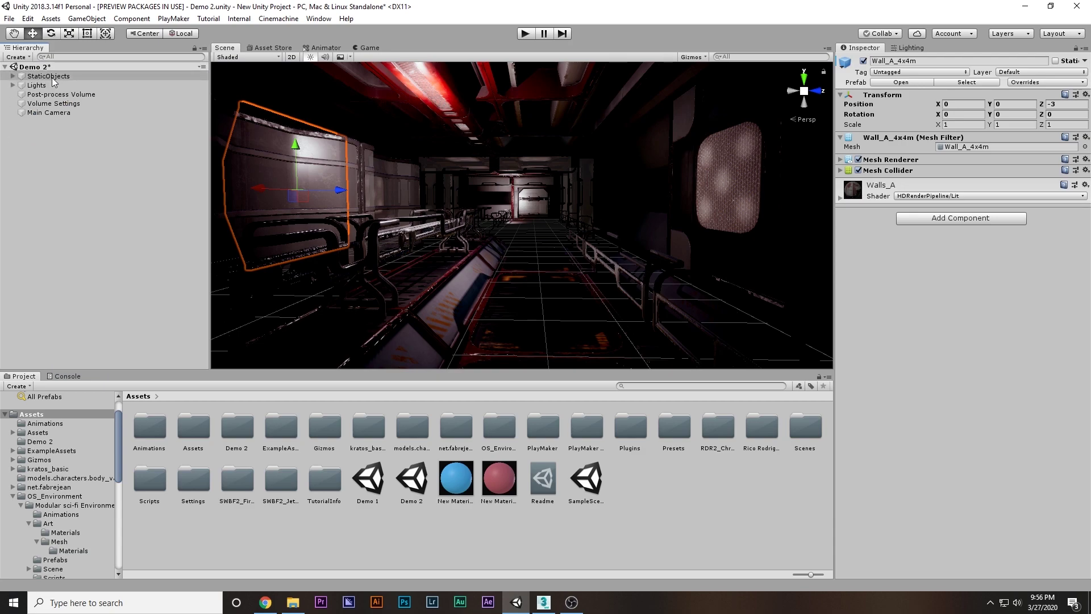
Step: Mark StaticObjects and all of its child objects as Lightmap Static
left_click(37, 76)
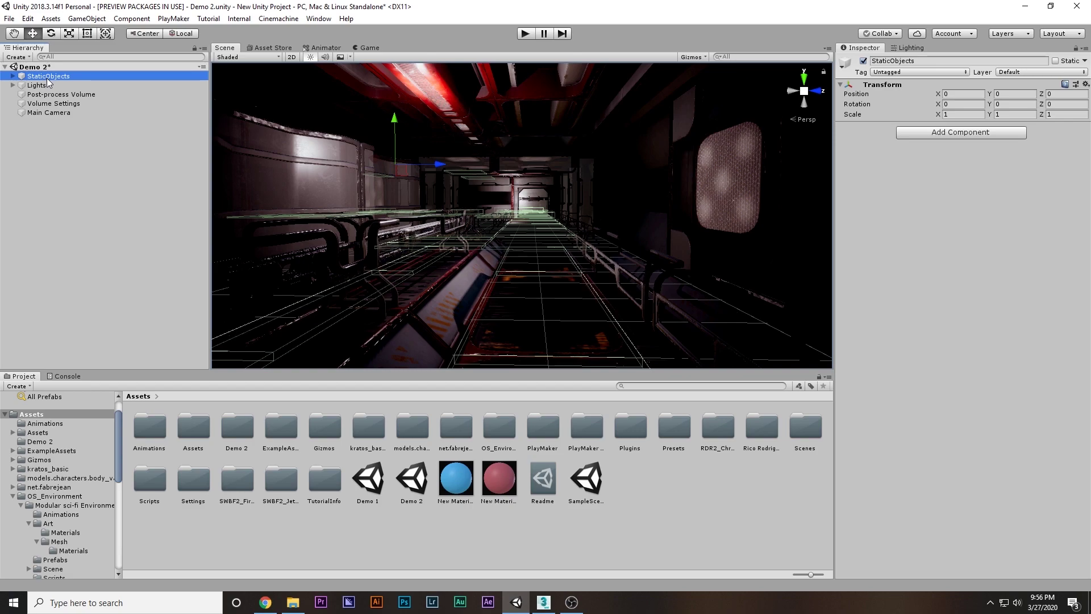
left_click(1085, 60)
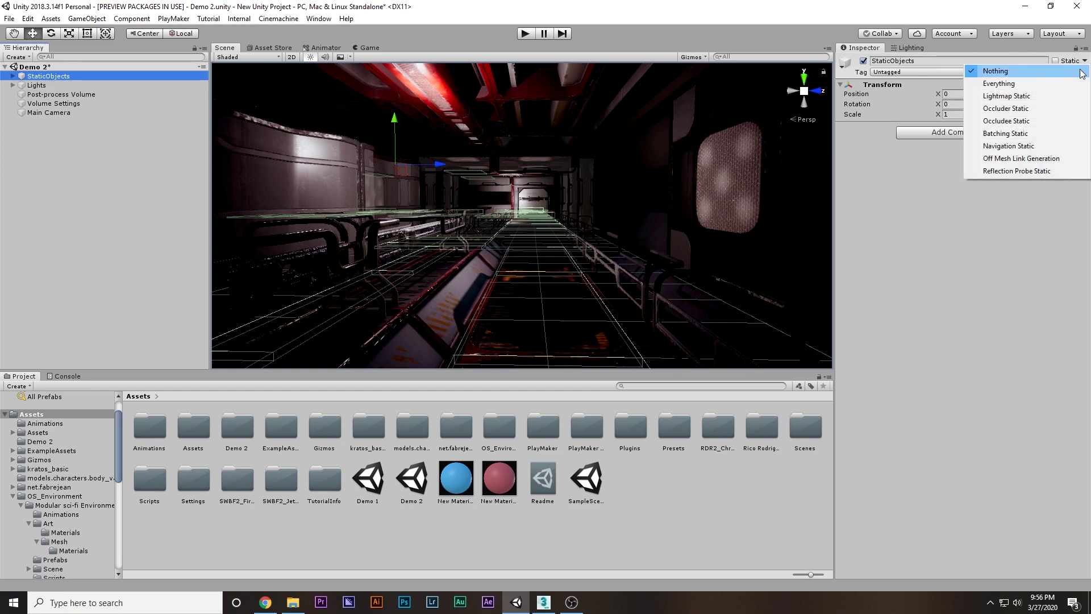
left_click(1012, 97)
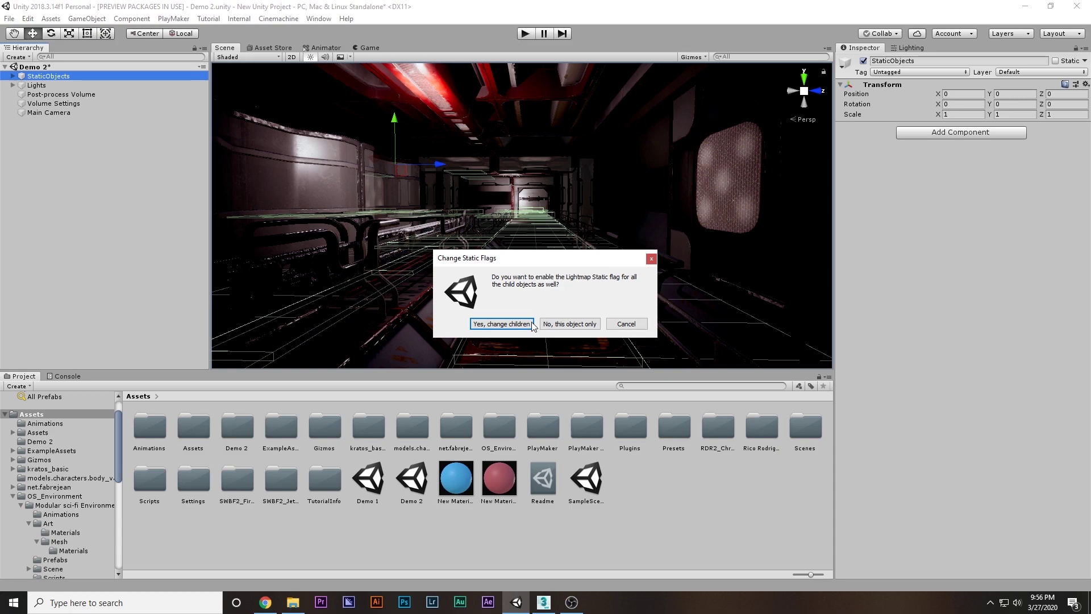
left_click(503, 324)
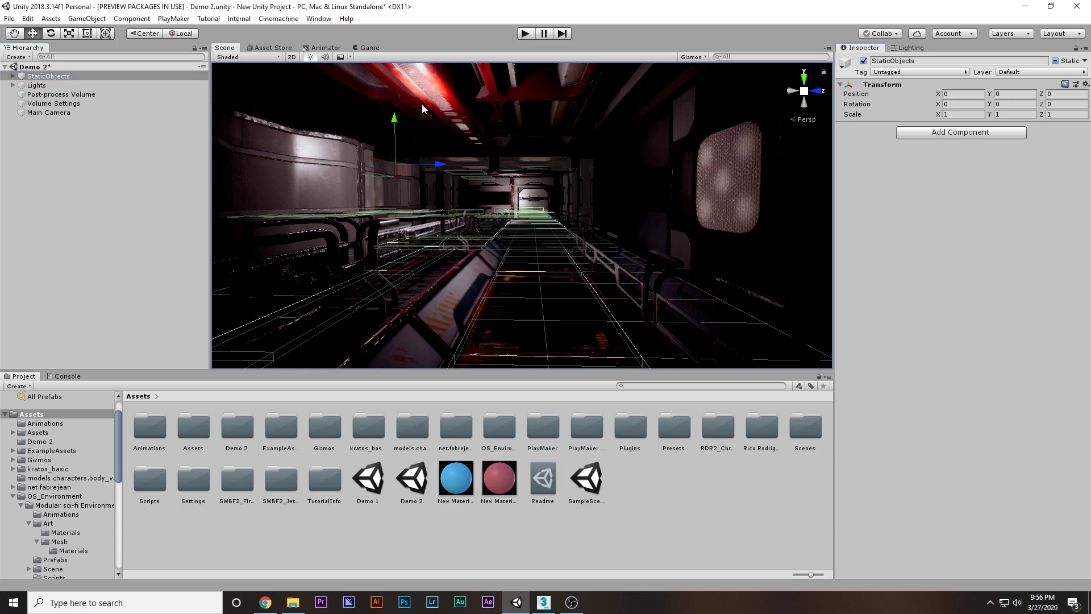
Step: Save the Demo 2 scene and generate its lighting from the scene's Lighting settings
left_click(907, 48)
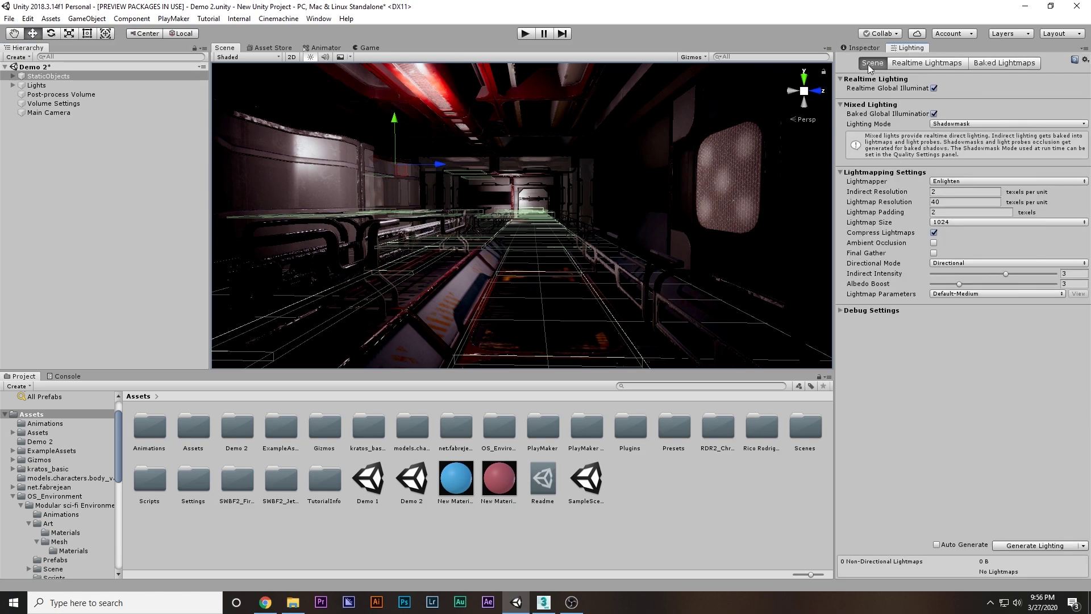
left_click(318, 18)
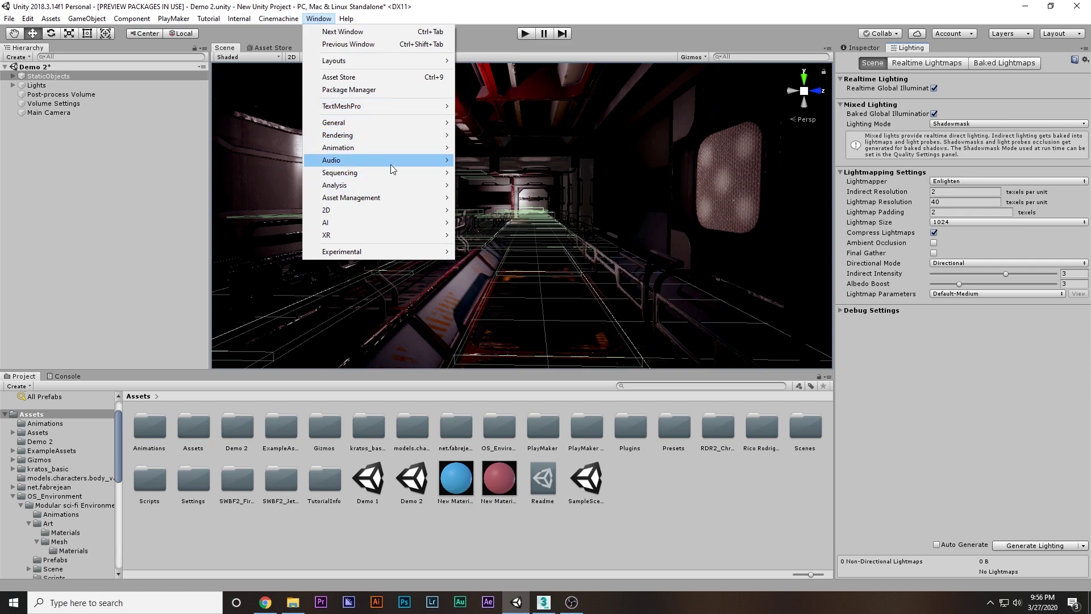
mouse_move(412, 136)
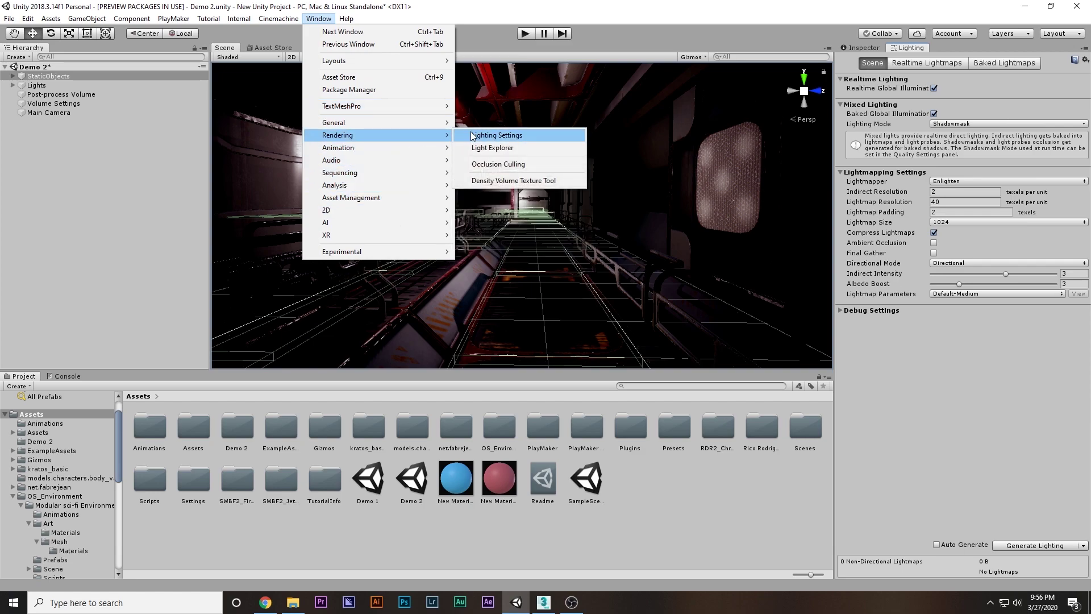
left_click(502, 138)
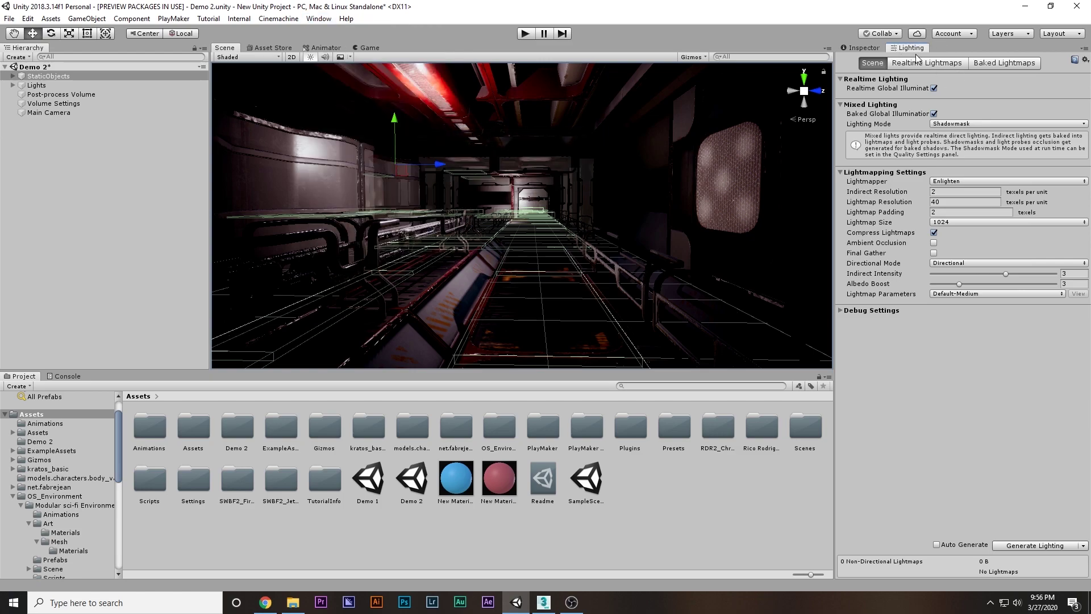
key("ctrl+s")
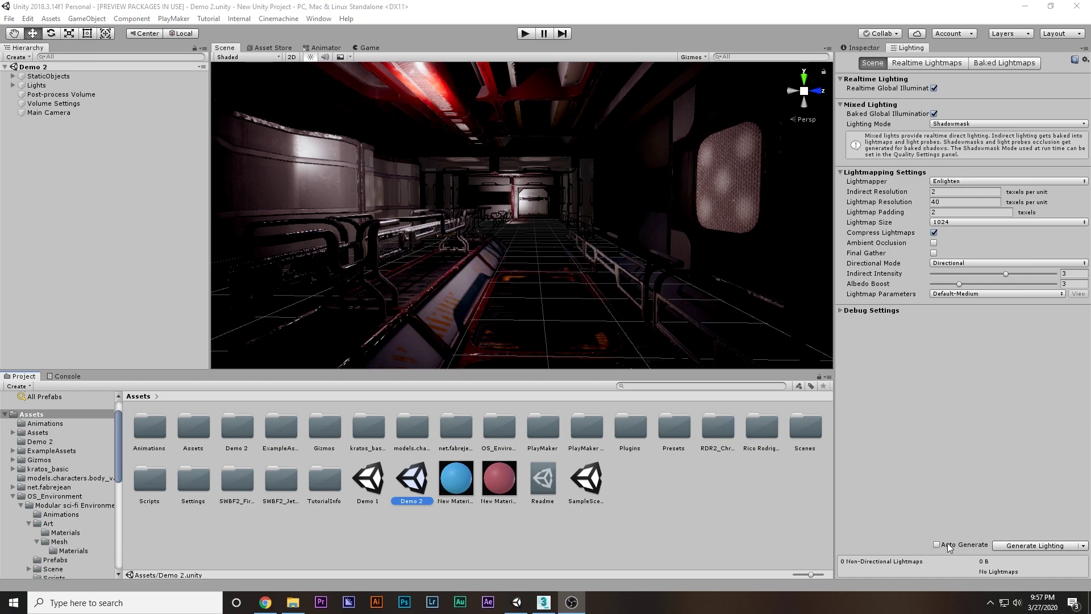
left_click(1033, 546)
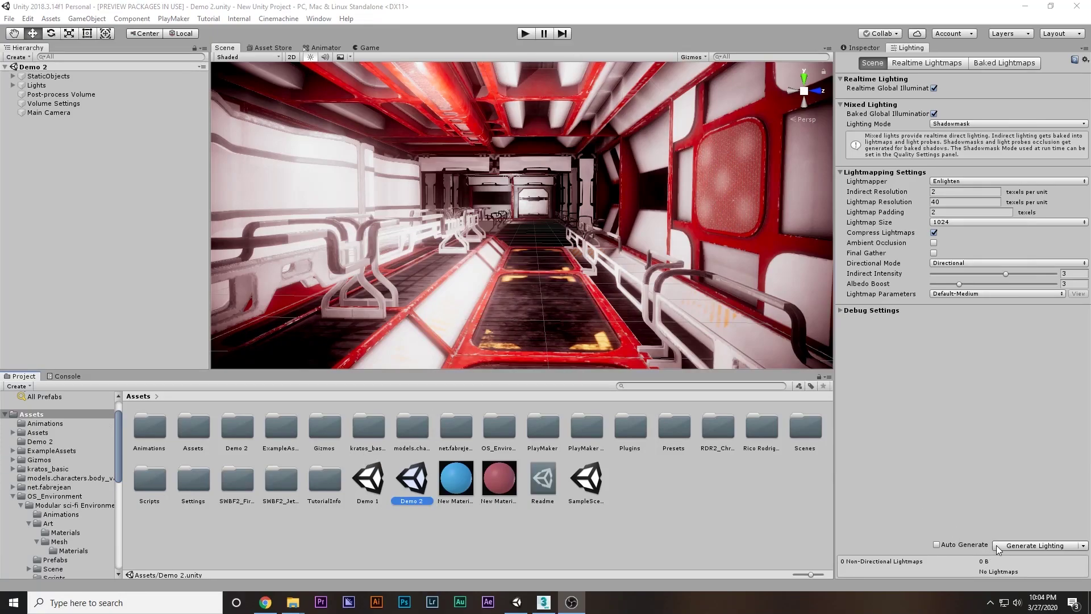
Step: Open the Demo 1 scene for comparison, and reopen Demo 2 to view its corridor with the generated lighting
left_click(375, 479)
double_click(375, 479)
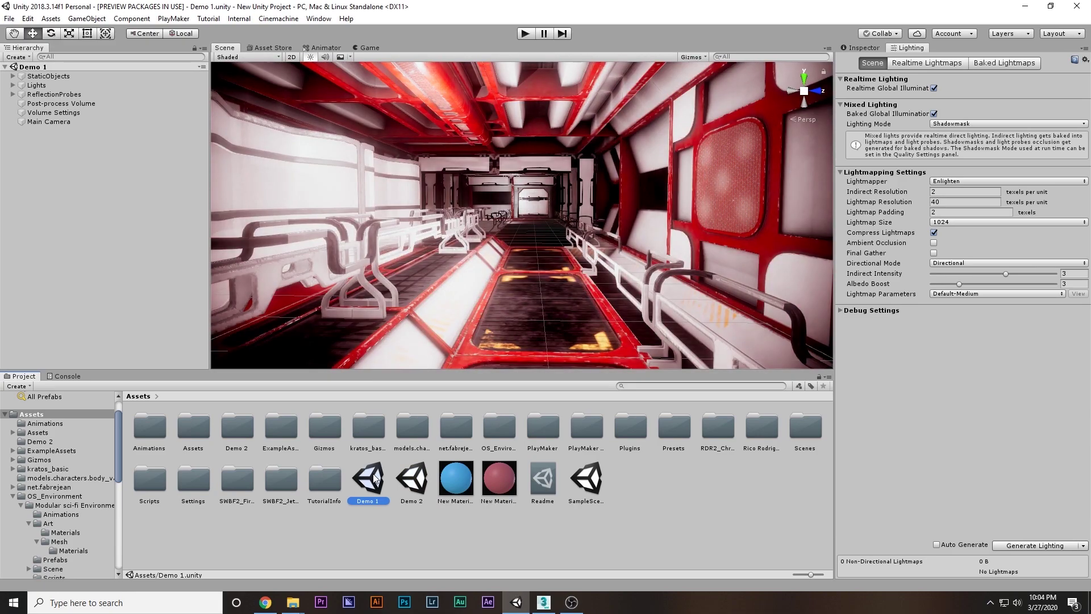
double_click(419, 479)
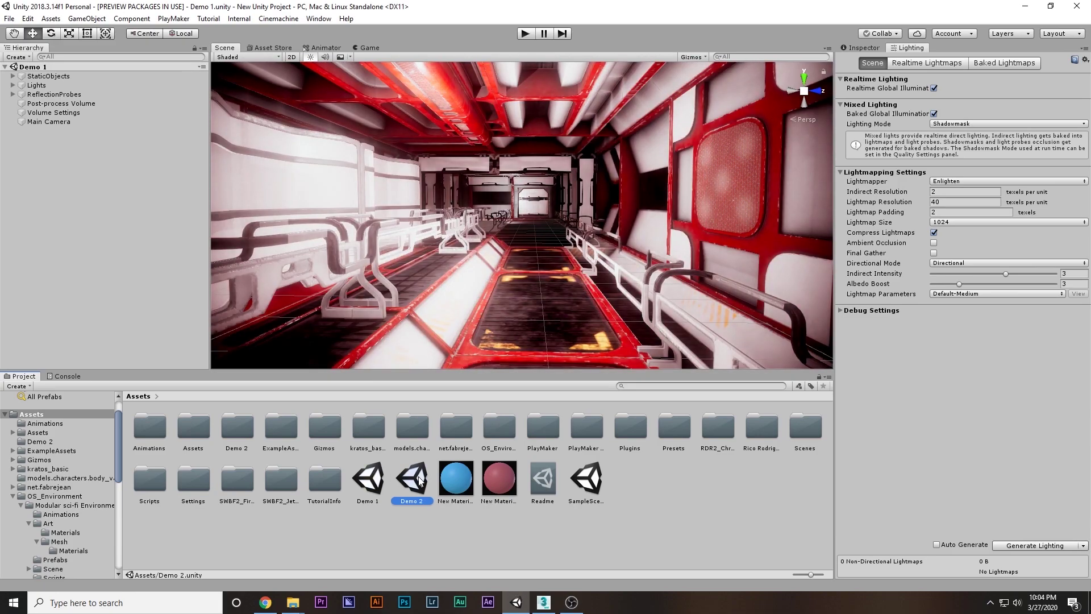
right_click_drag(408, 227, 405, 216)
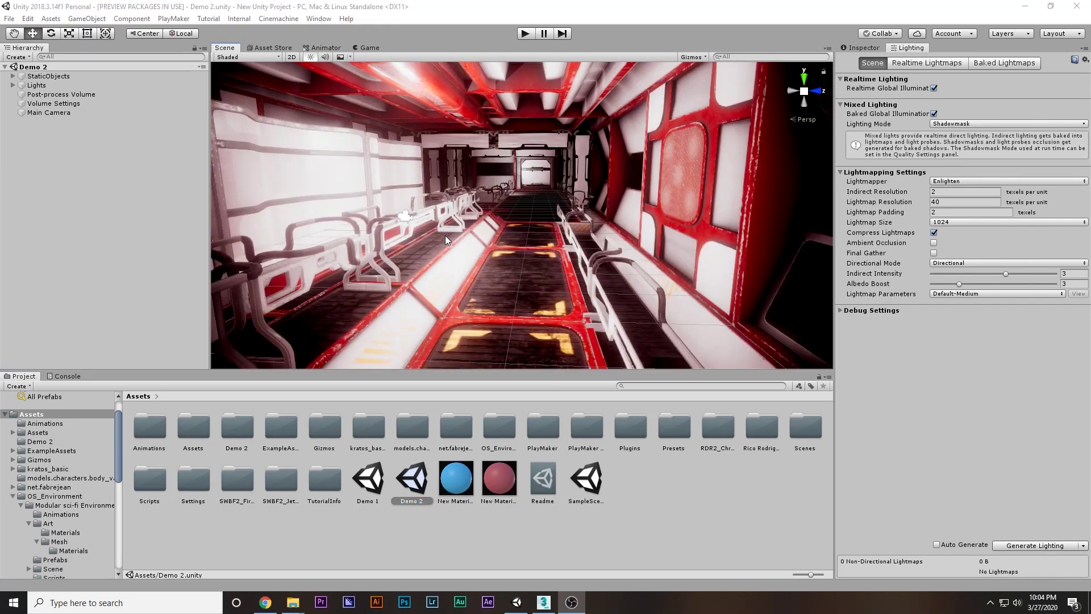
Step: Add a Reflection Probe to the Demo 2 scene
right_click(97, 171)
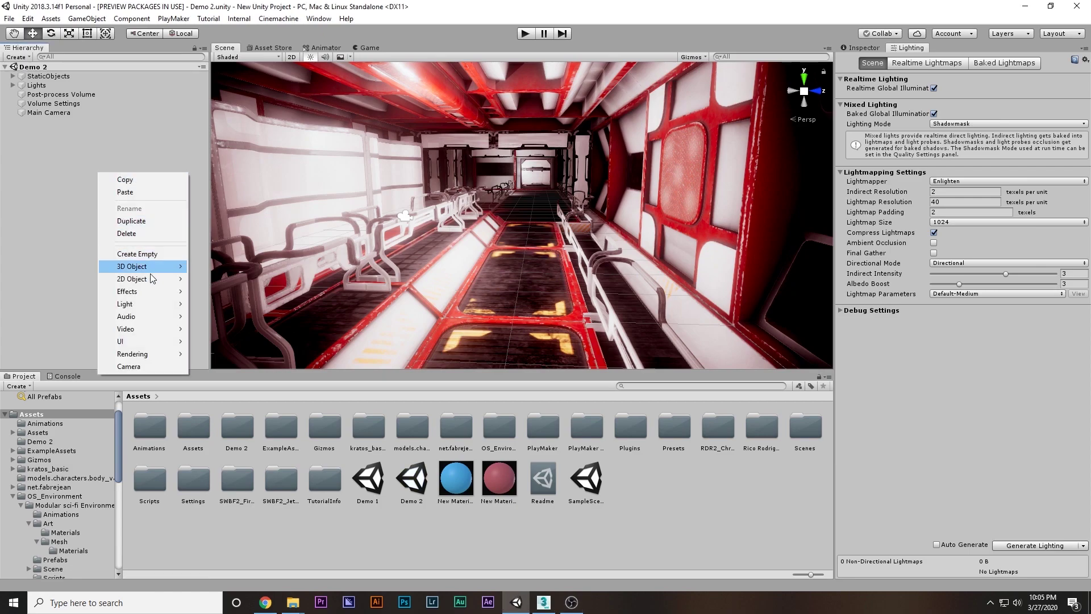
mouse_move(159, 311)
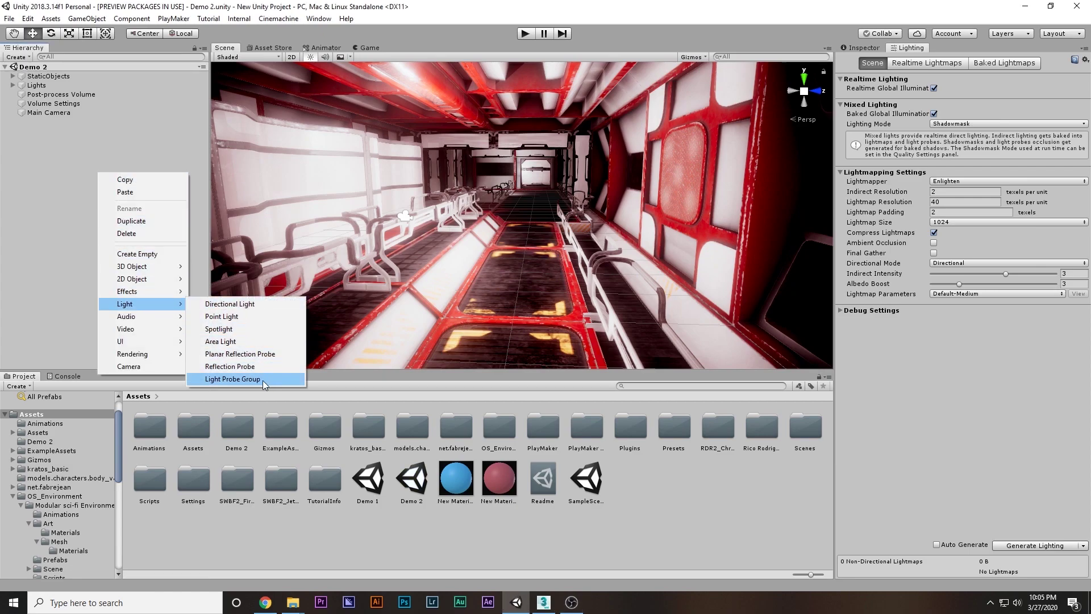
left_click(230, 367)
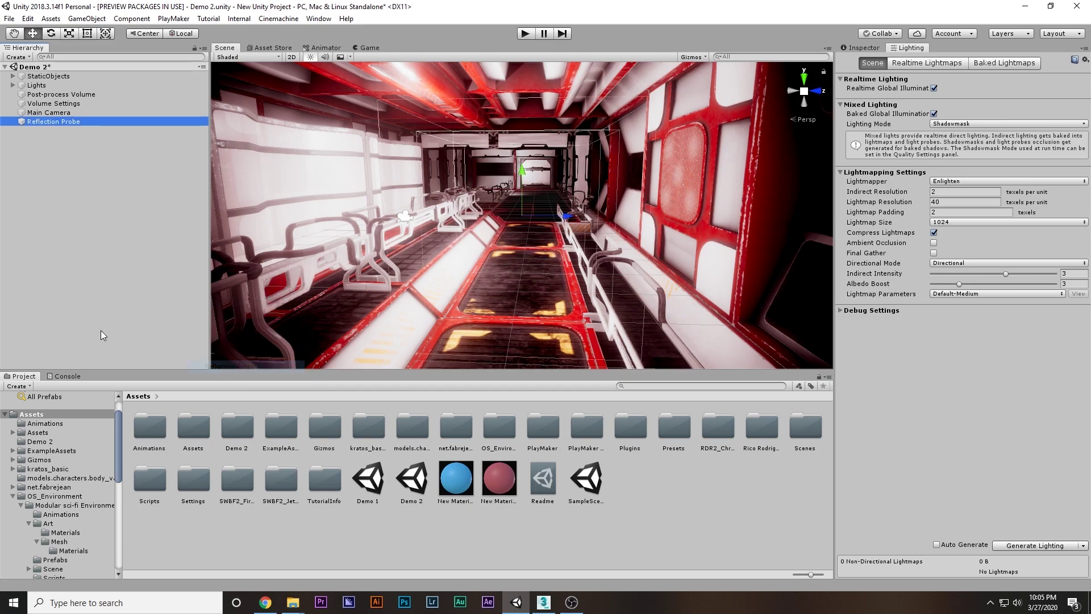
Step: Set the reflection probe's box size to X 35.2 and Z 12.09, and move it over the corridor to about X -5.6, Z 2.6
left_click(804, 78)
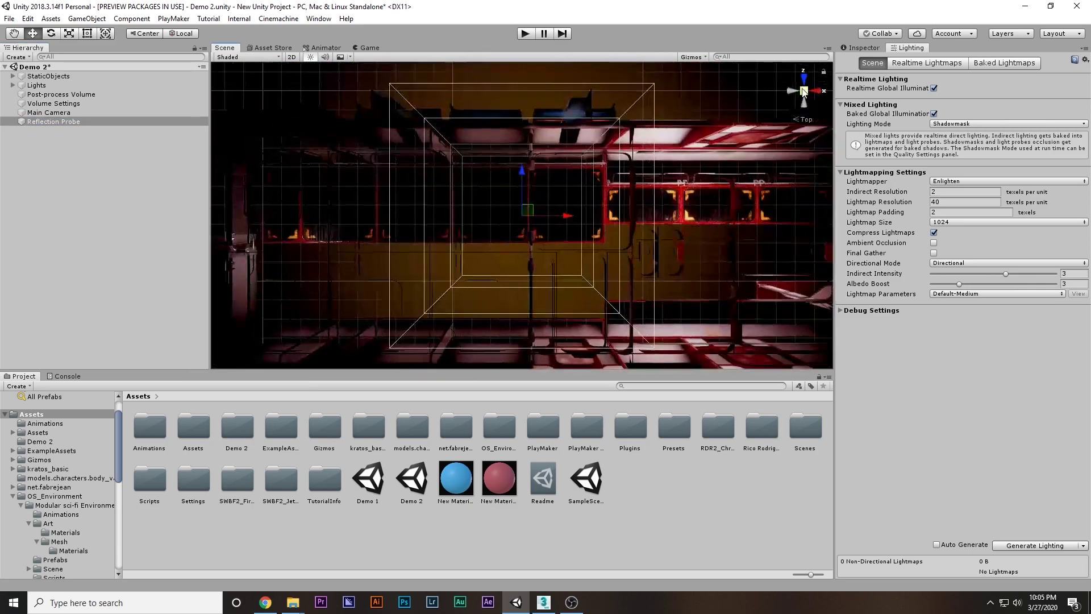
scroll(592, 219, "down", 4)
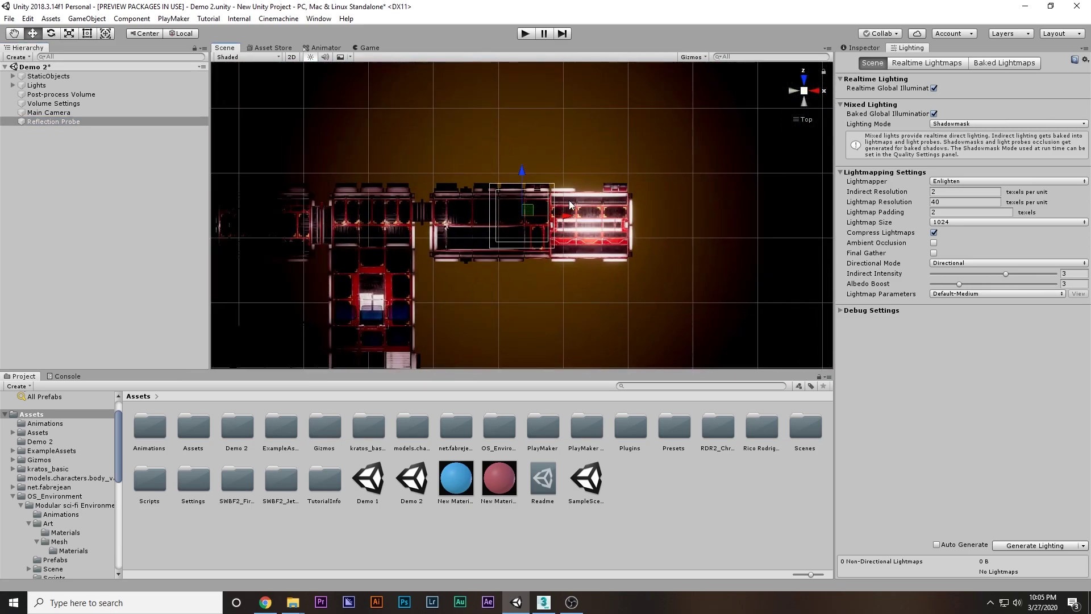
scroll(526, 193, "up", 1)
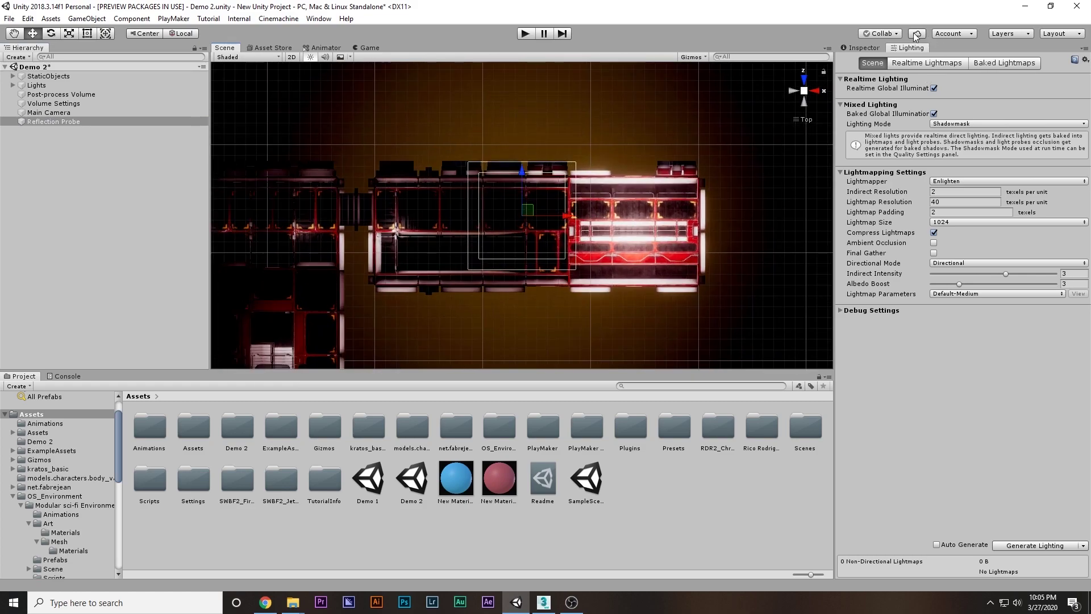
left_click(864, 48)
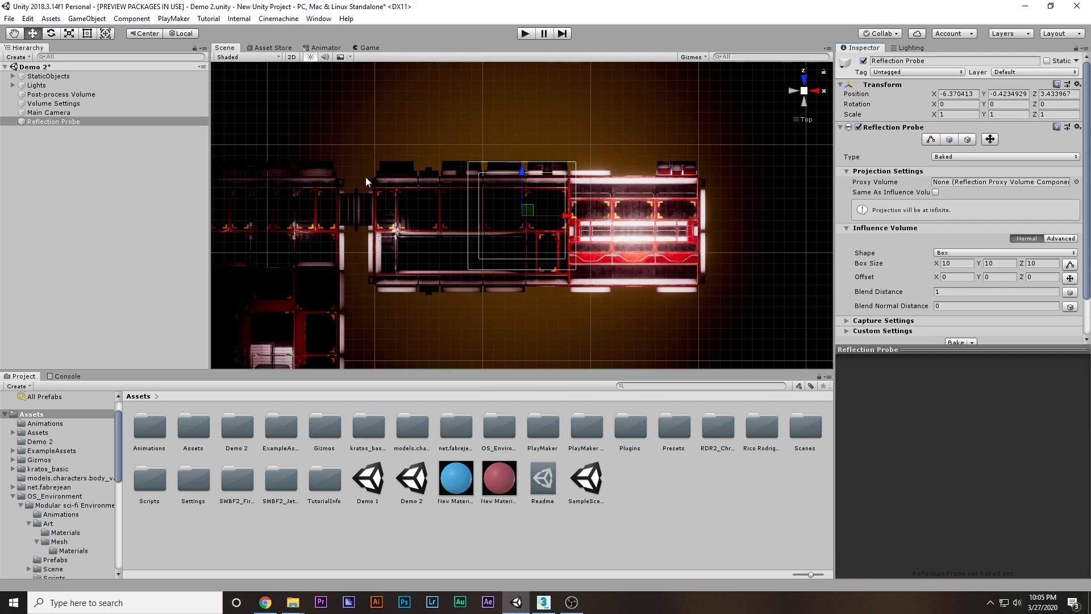
left_click_drag(938, 266, 1057, 269)
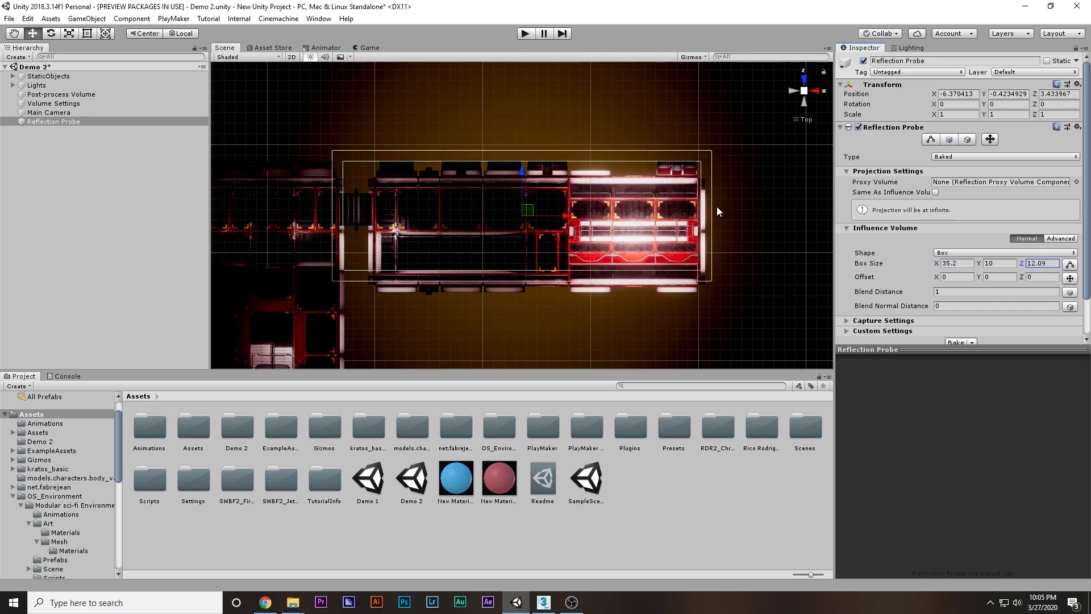
left_click_drag(532, 207, 538, 216)
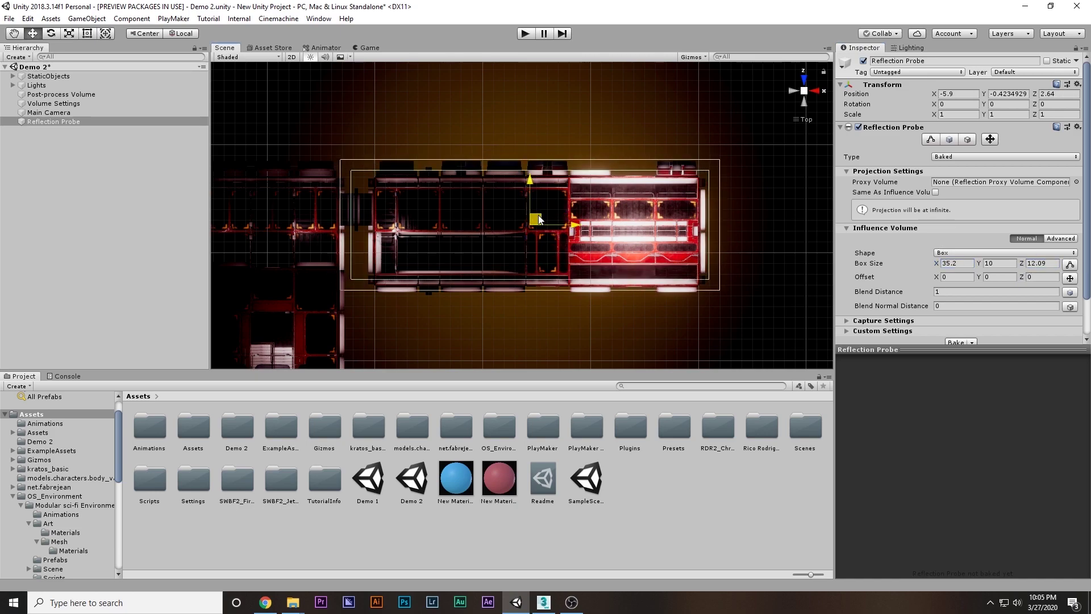
Step: Fit the reflection probe to the corridor's height with a Y box size of 5.03 and a position of about X -4.79, Y 2.48
left_click(805, 102)
left_click_drag(535, 172, 540, 116)
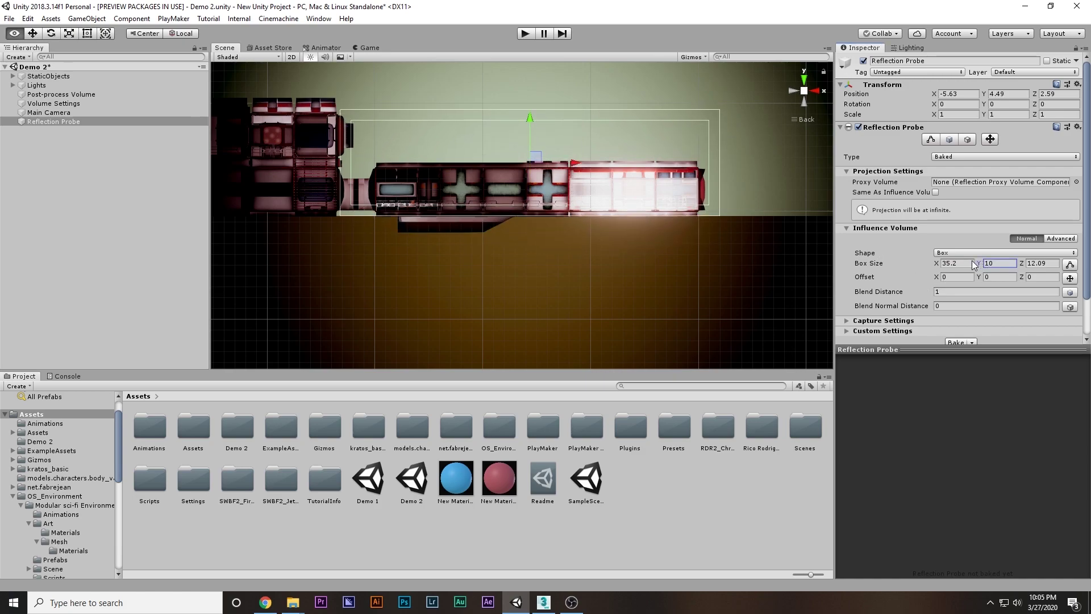
left_click_drag(974, 265, 624, 197)
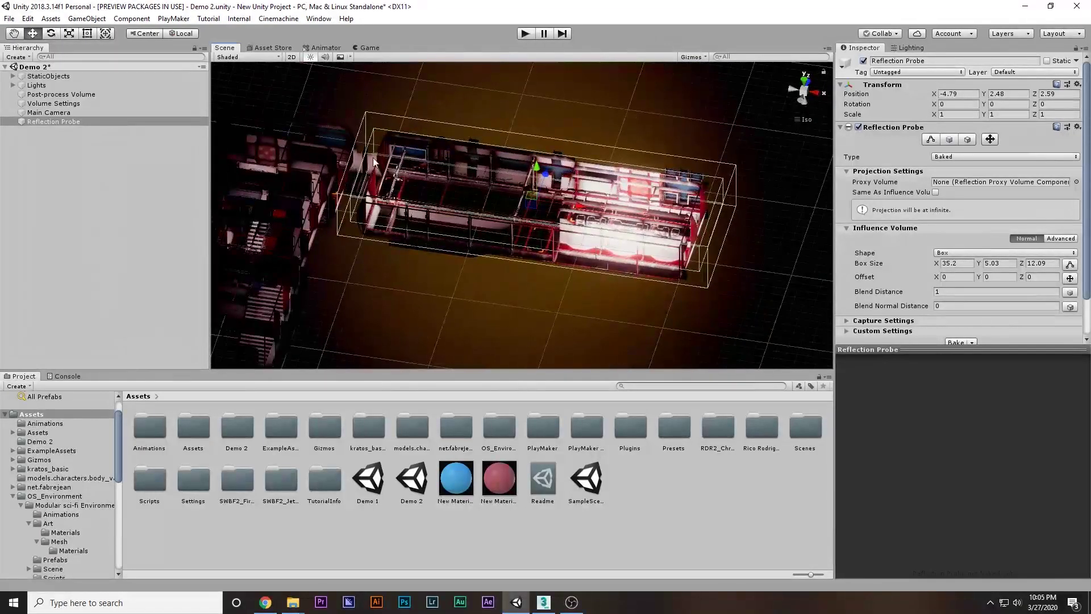
left_click(804, 82)
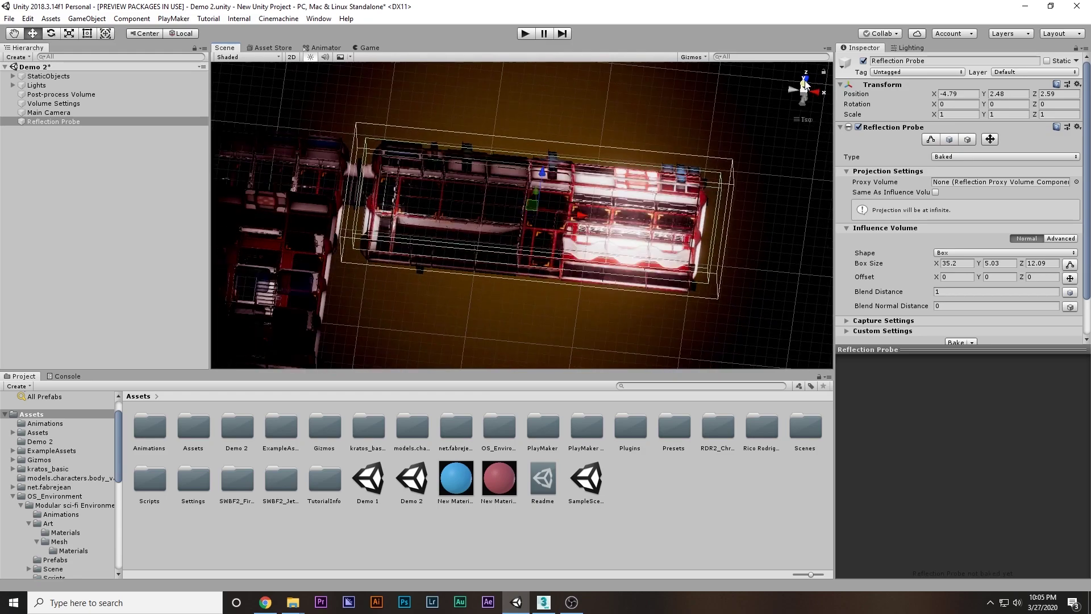
Step: Bake the reflection probe in the Demo 2 corridor and inspect its preview sphere
left_click_drag(762, 222, 472, 237, "alt")
left_click(59, 123)
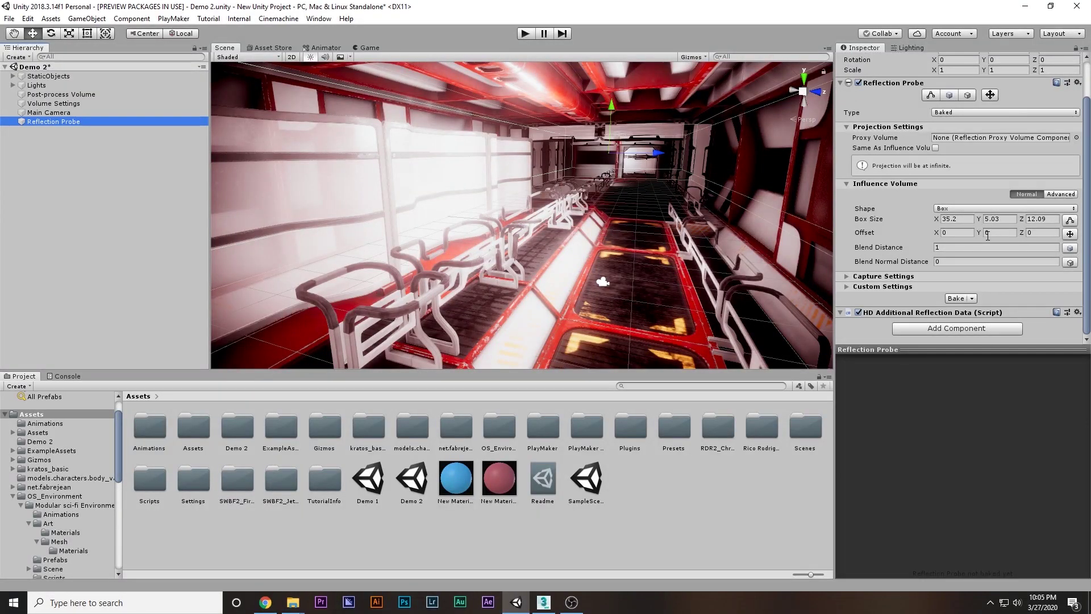
left_click(957, 298)
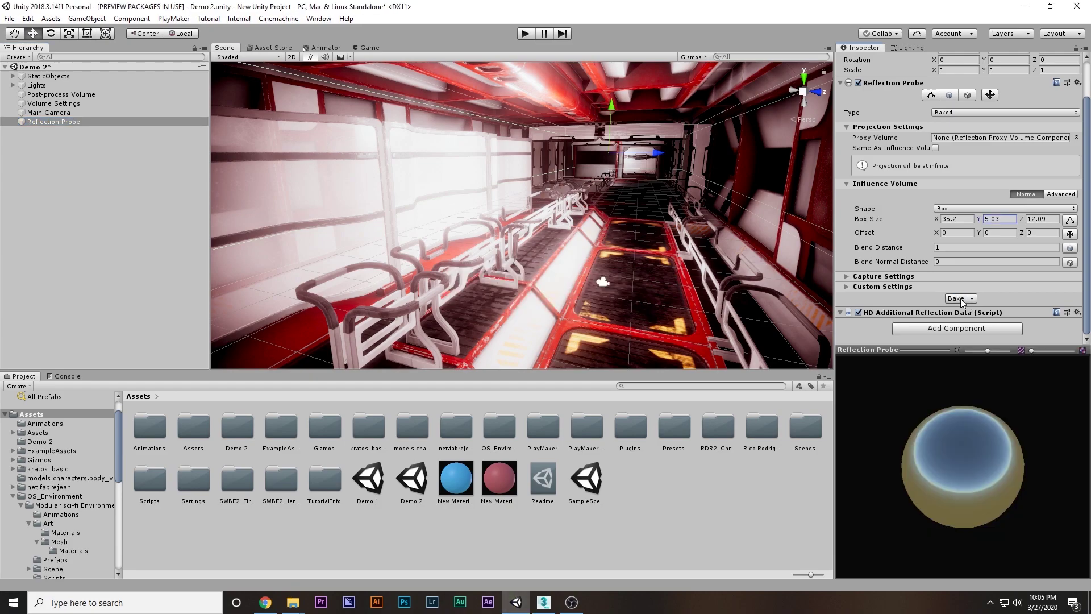
left_click_drag(947, 442, 969, 412)
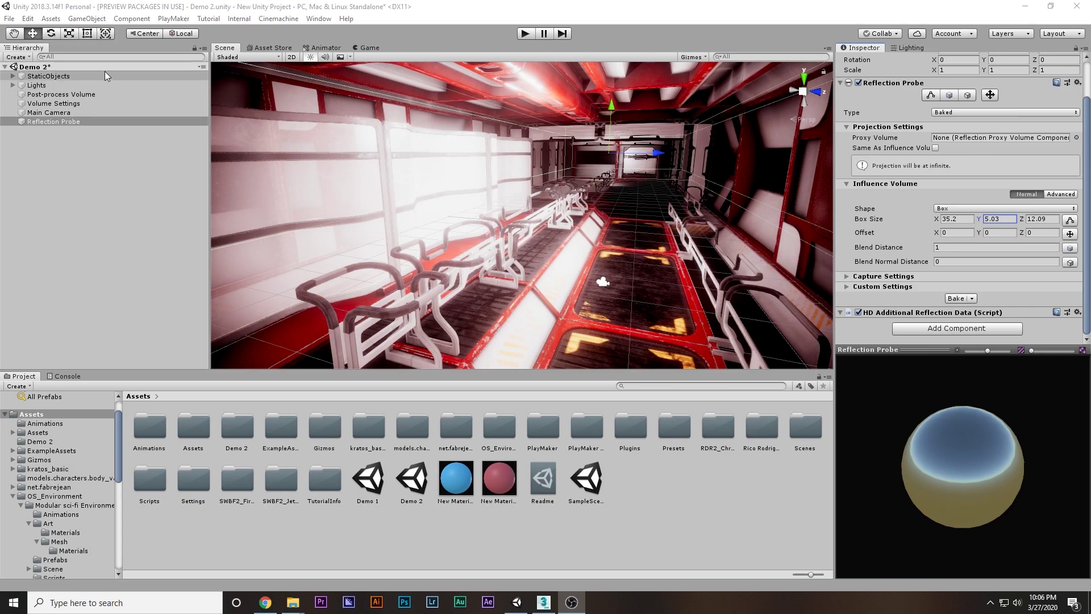
Step: Mark StaticObjects and its children as Reflection Probe Static
left_click(79, 74)
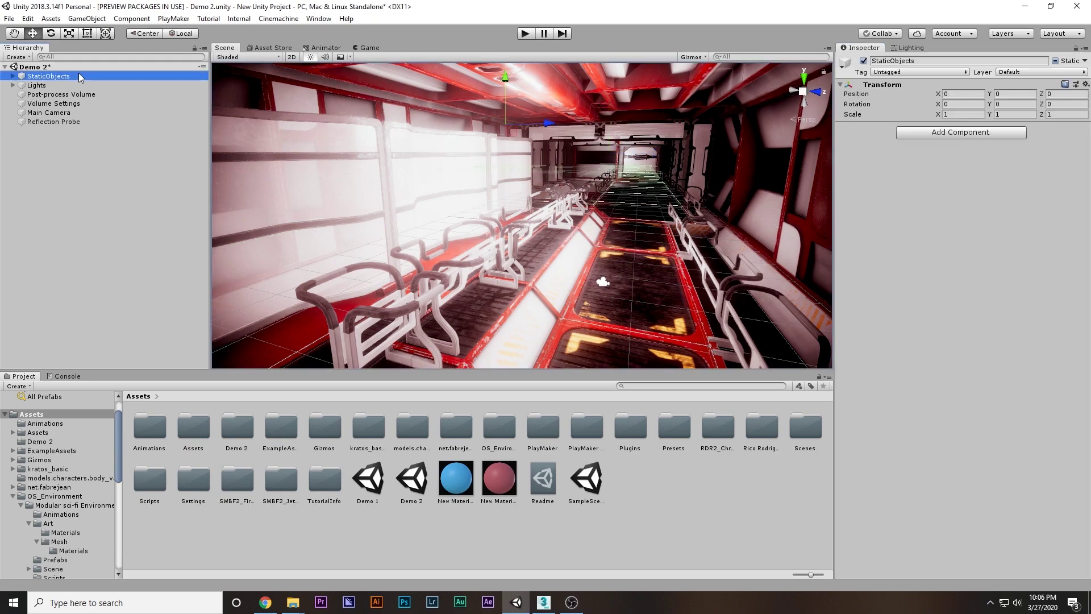
left_click(1084, 61)
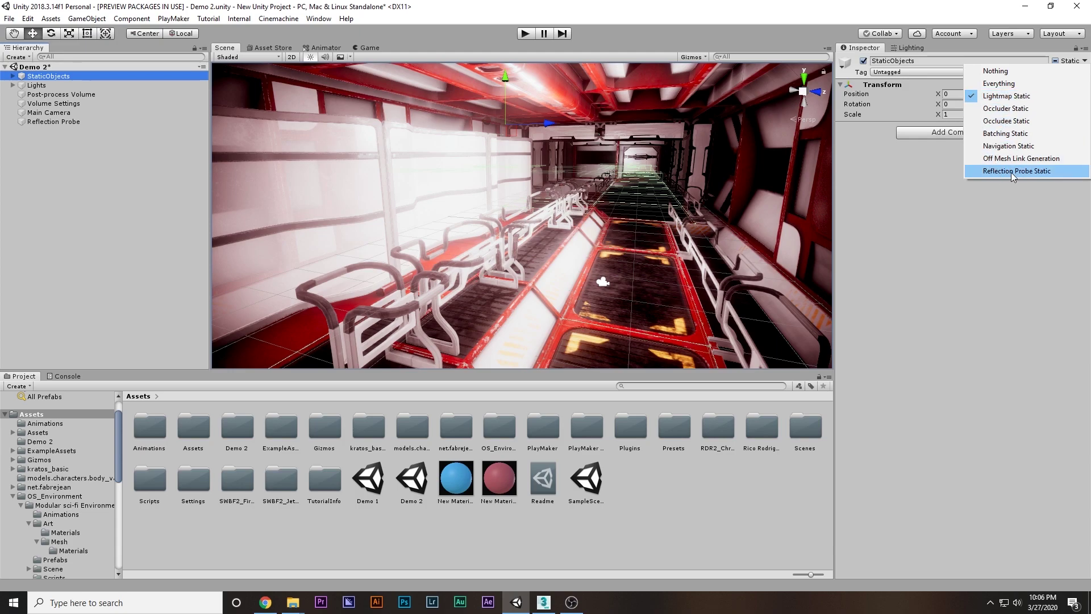
left_click(1011, 172)
left_click(503, 321)
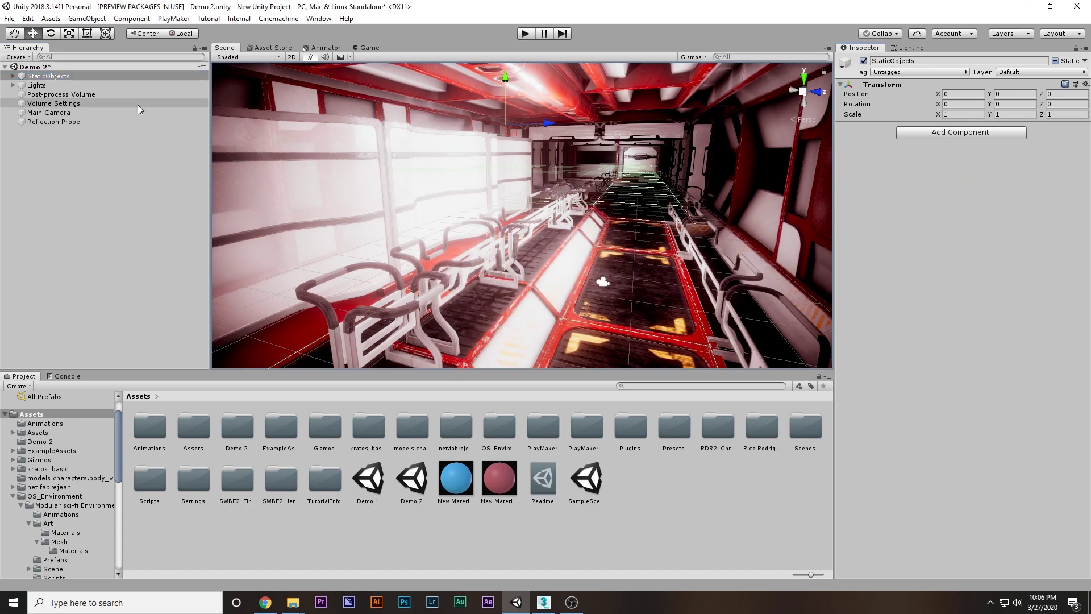
Step: Rebake the reflection probe, and examine its preview sphere and the corridor's reflections
left_click(45, 122)
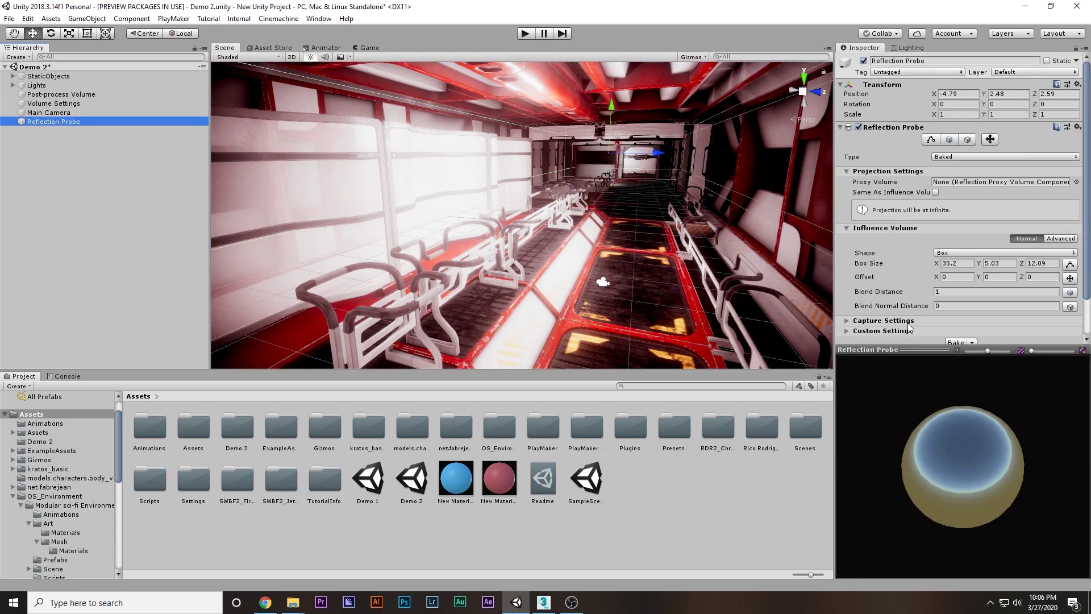
scroll(908, 327, "down", 2)
left_click(955, 298)
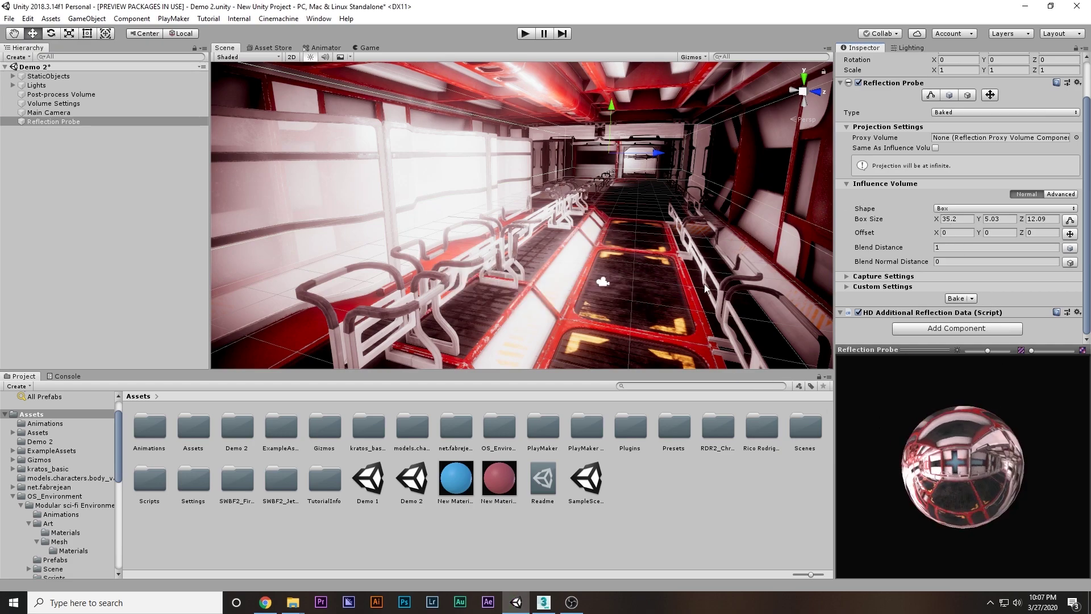
left_click_drag(937, 466, 967, 313)
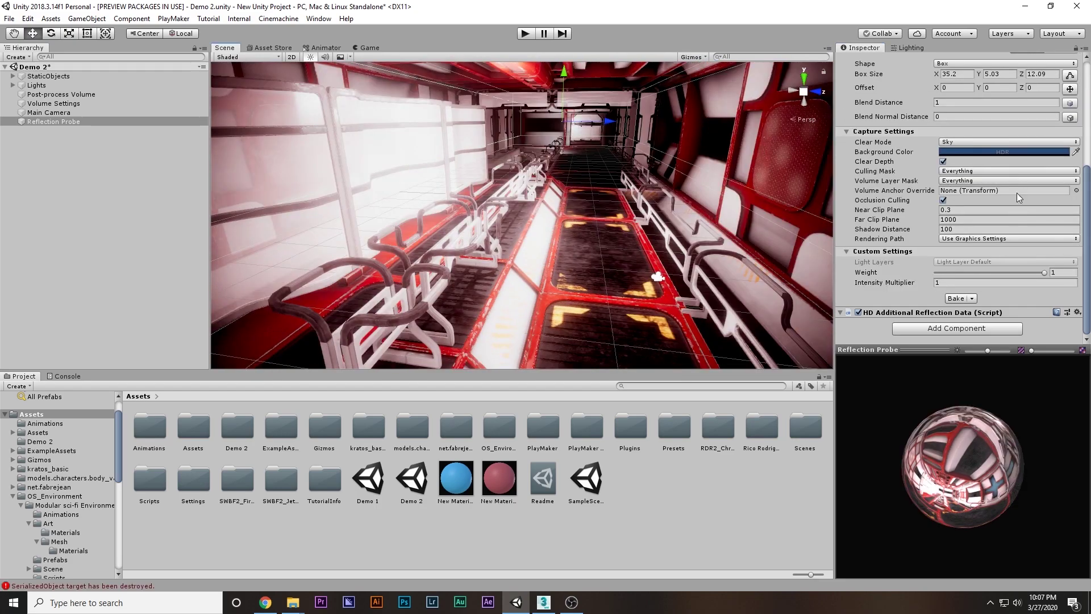
scroll(1017, 193, "up", 8)
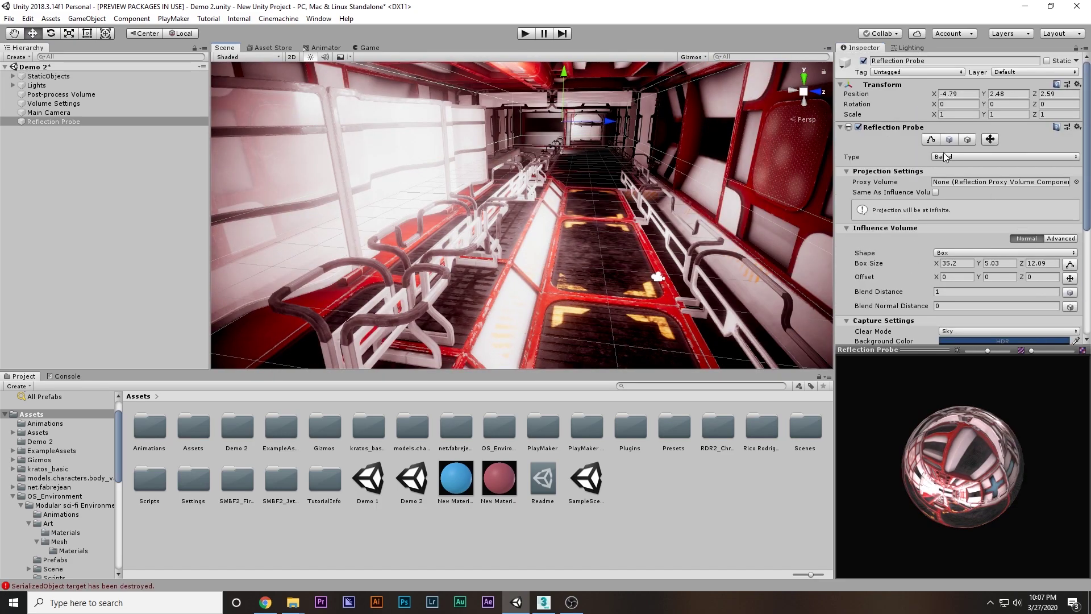
left_click(907, 49)
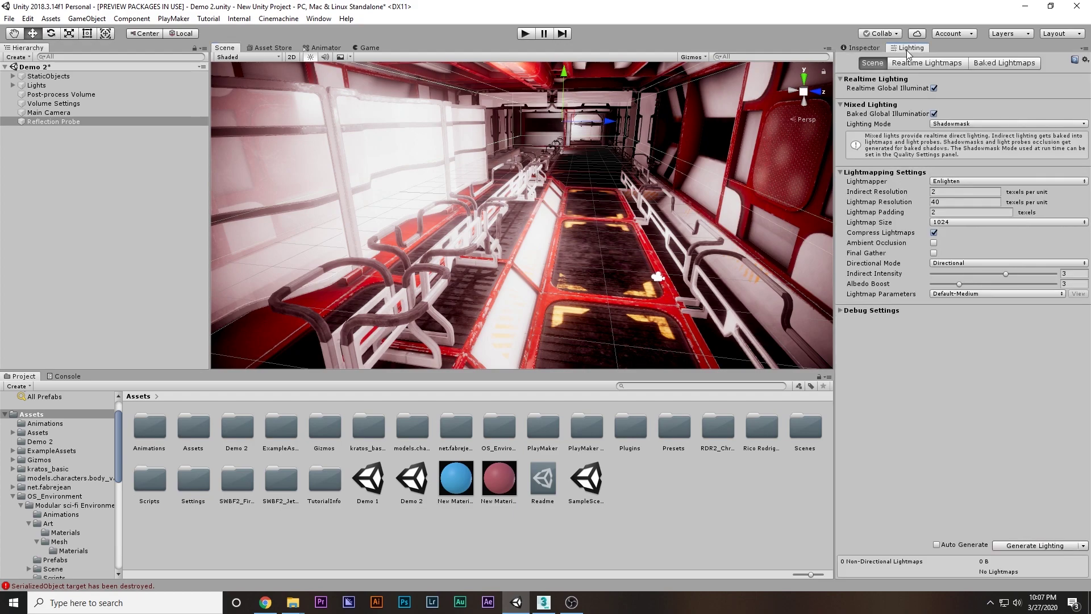
left_click(1015, 549)
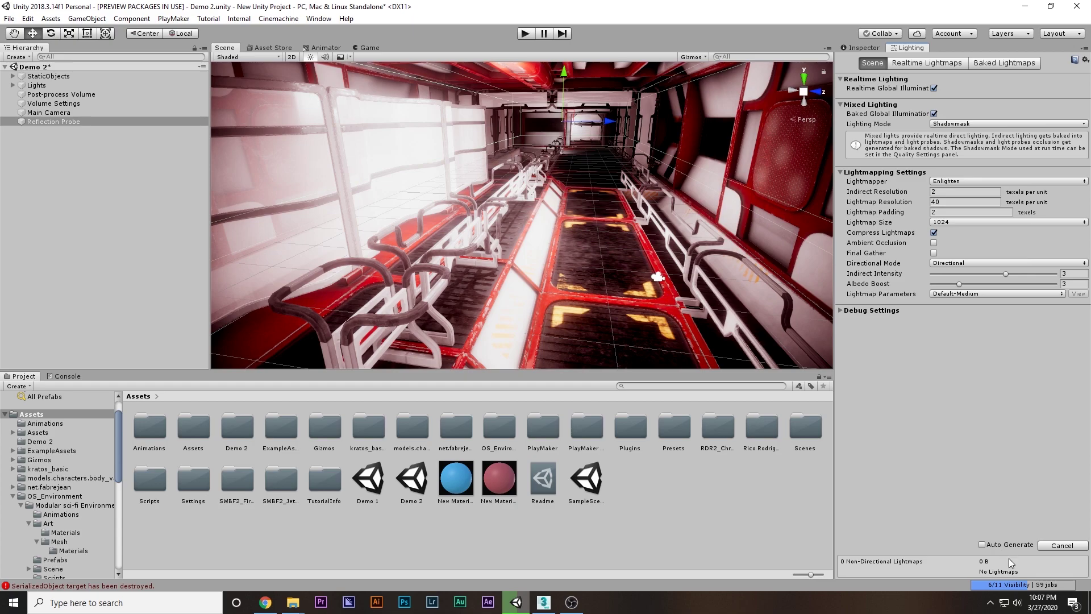
left_click(1056, 548)
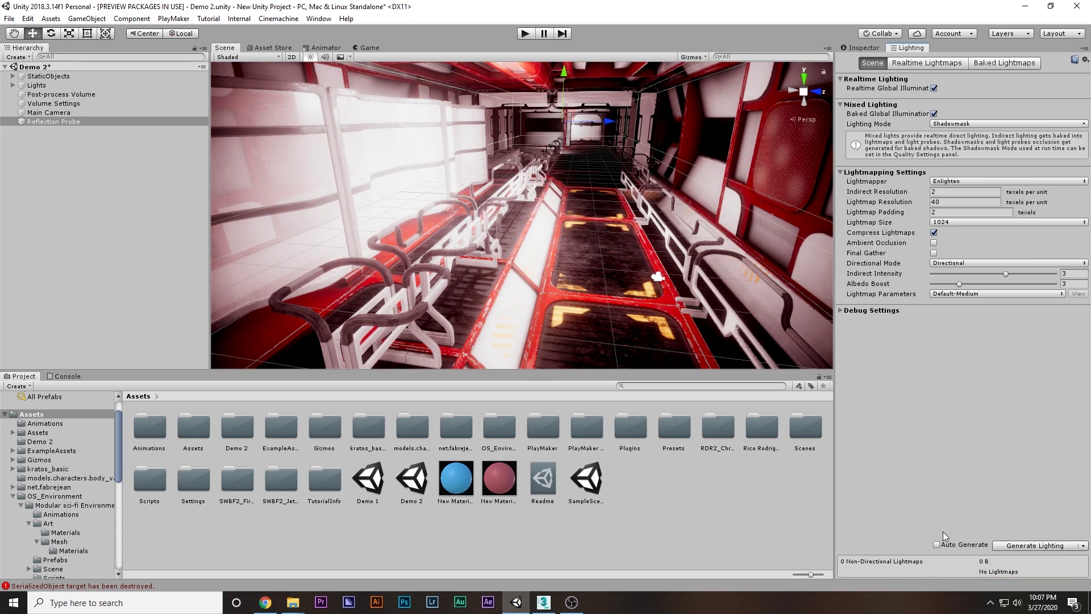
Step: Save the changes to the Demo 2 scene and open Demo 1
double_click(379, 483)
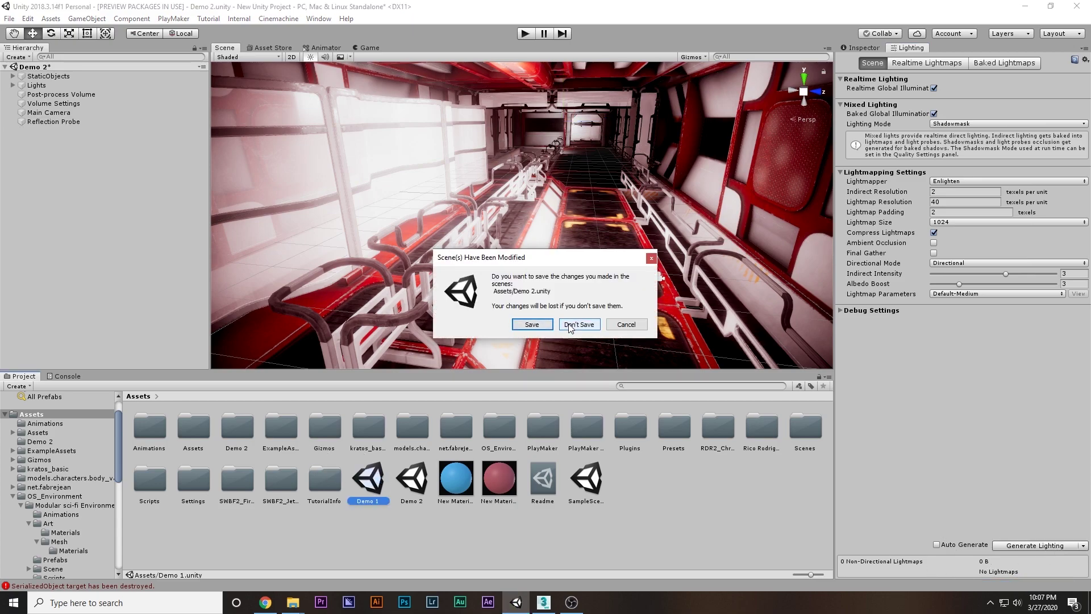
left_click(532, 324)
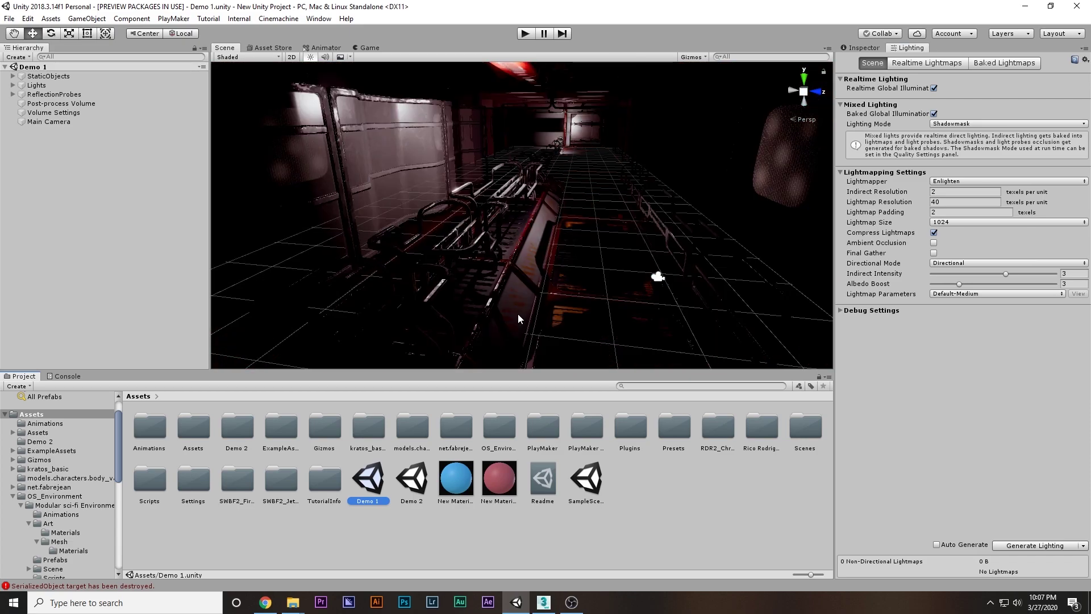
right_click_drag(522, 299, 591, 299)
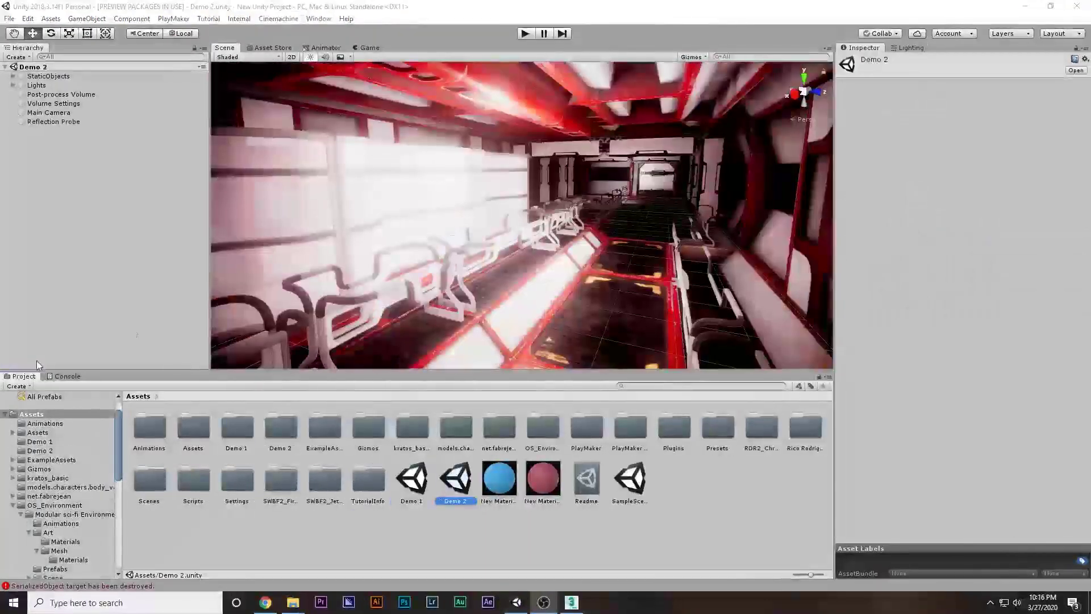
Step: Look down the Demo 2 corridor, and open the Demo 1 scene to compare the lighting
right_click_drag(497, 259, 564, 247)
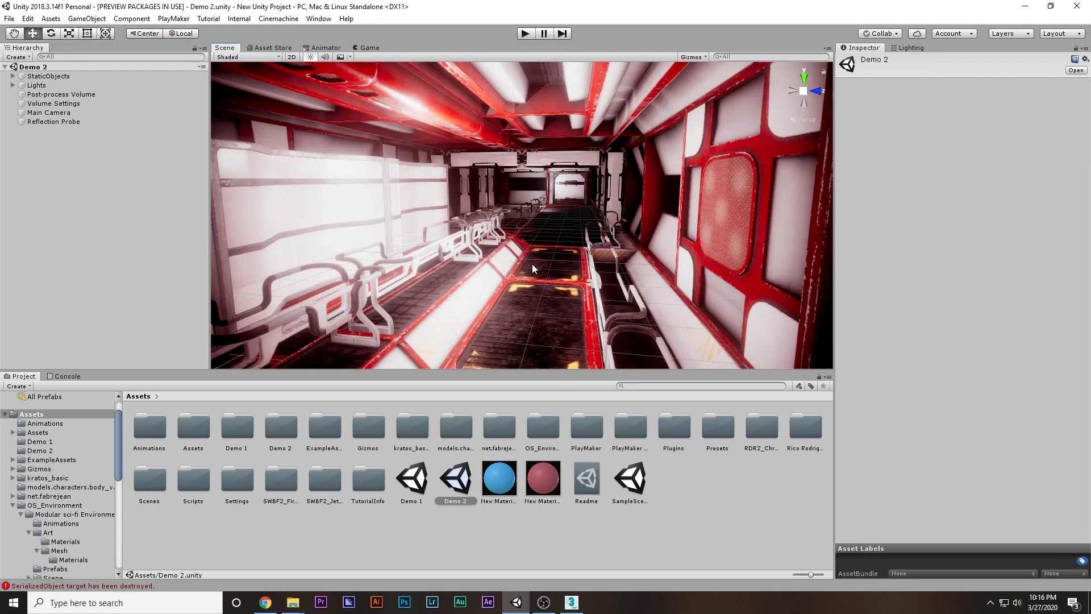
double_click(422, 487)
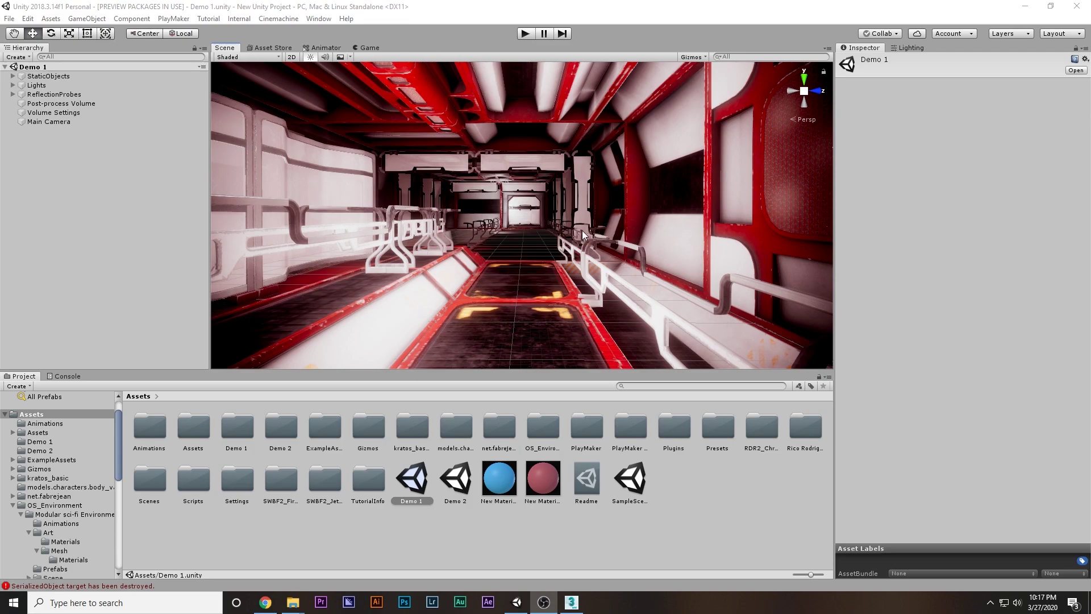
Step: Switch to 3ds Max and examine the flying trooper model closely in the perspective view
left_click(571, 603)
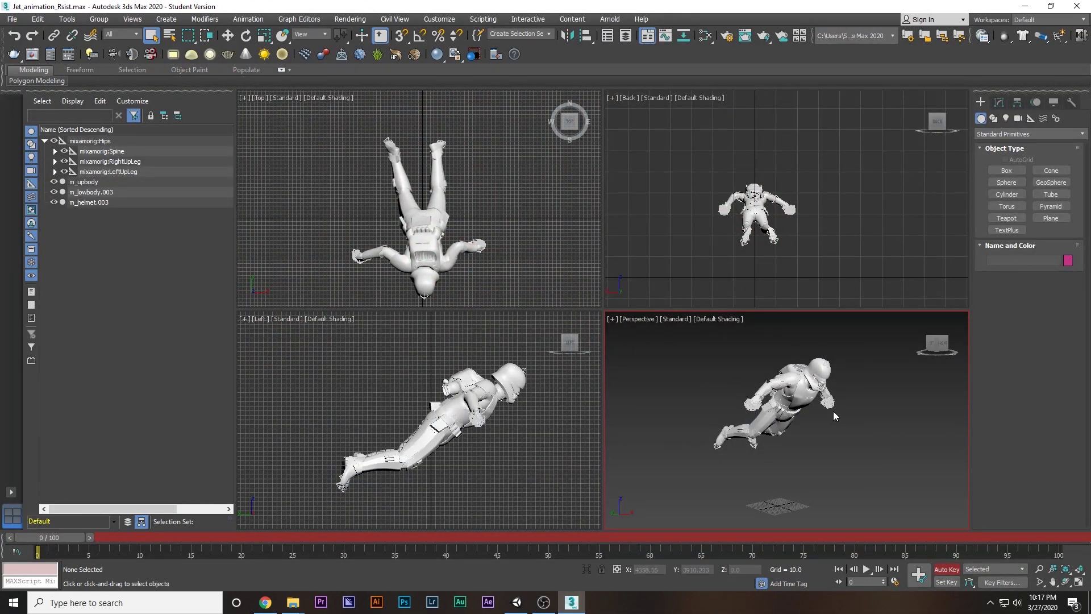
scroll(831, 416, "up", 3)
middle_click_drag(861, 394, 877, 384)
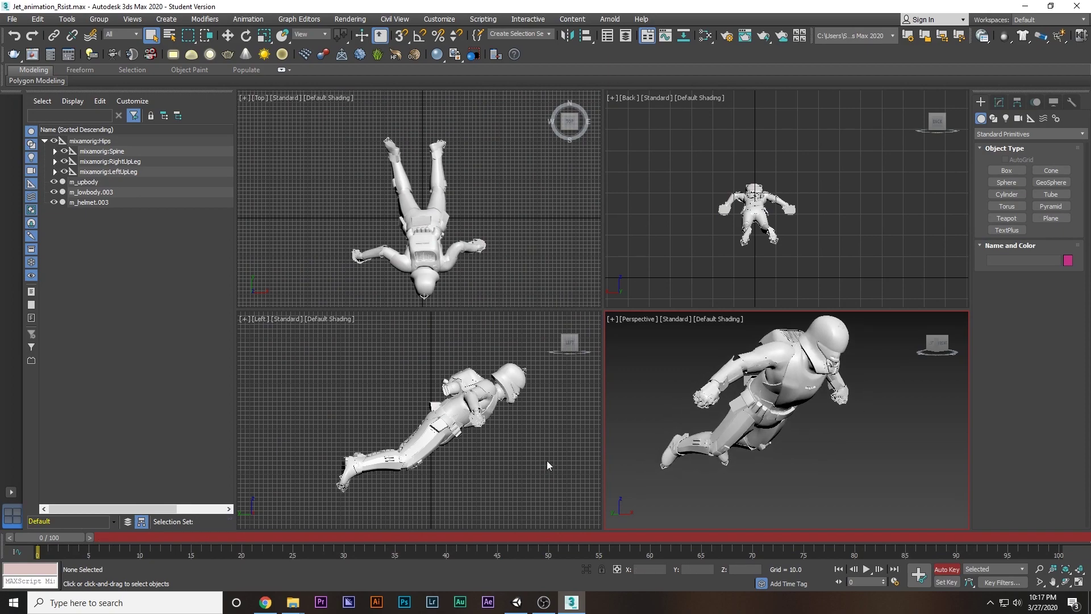
scroll(847, 415, "down", 3)
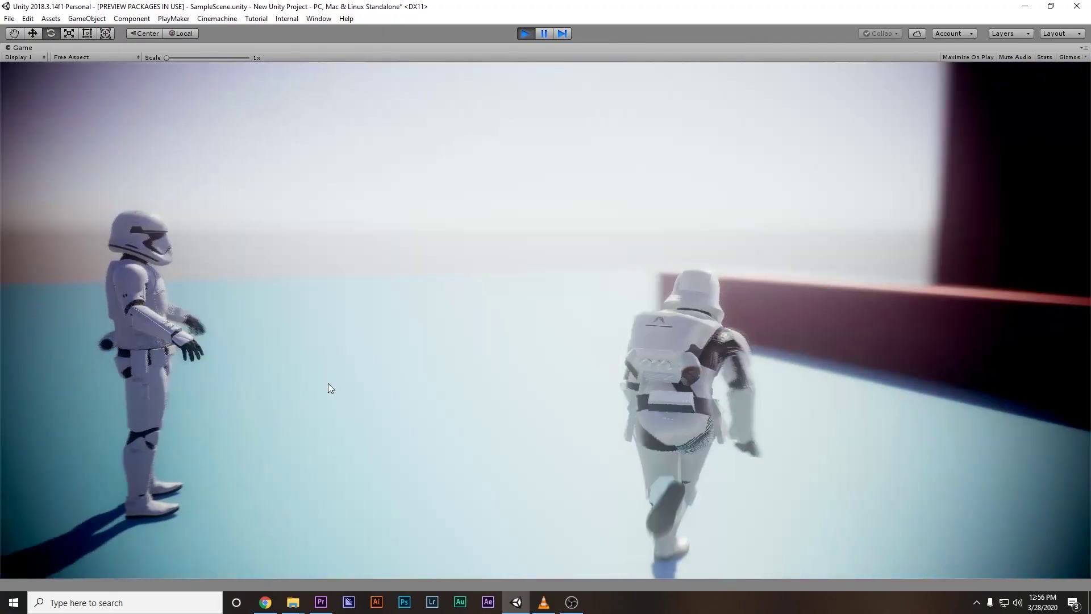
Step: Make the trooper character take off in the running SampleScene game
key("space")
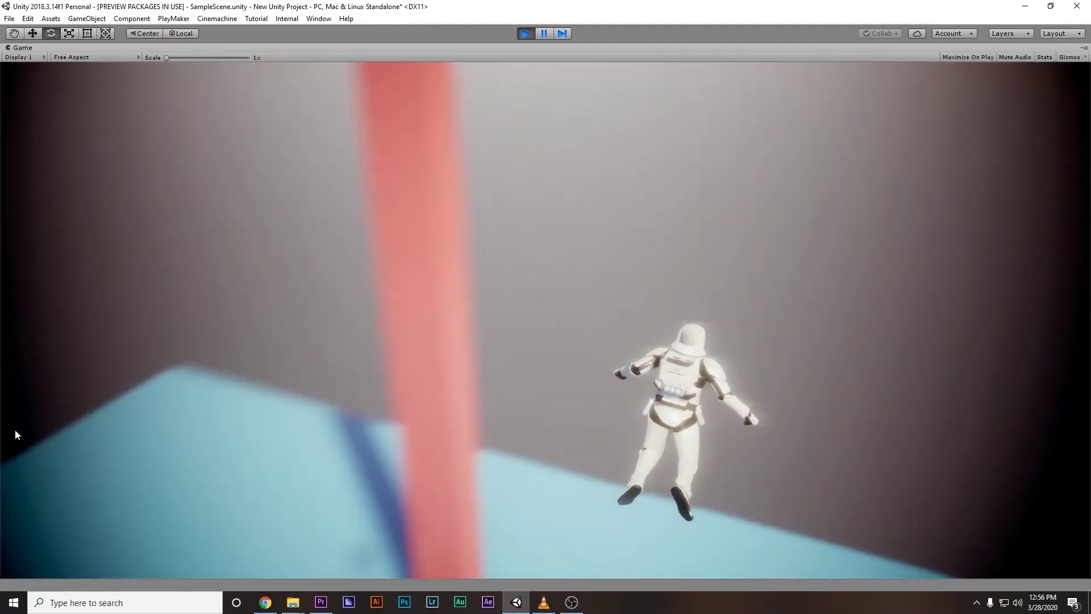